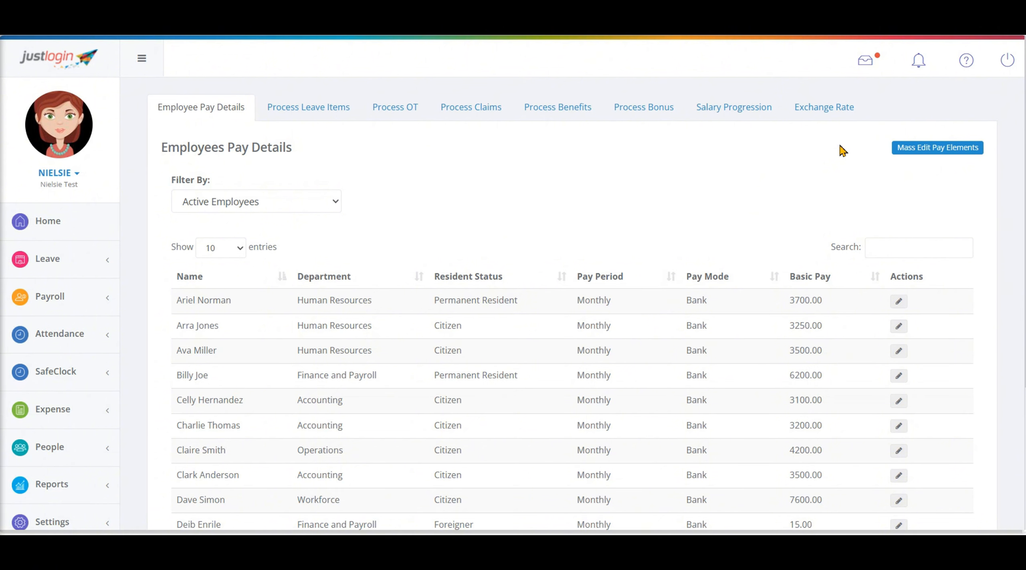
Step: Open the pay elements import page, review its import and additional settings, and return to the employee pay details
{"action": "scroll", "coordinate": [843, 150], "scroll_direction": "down", "scroll_amount": 5}
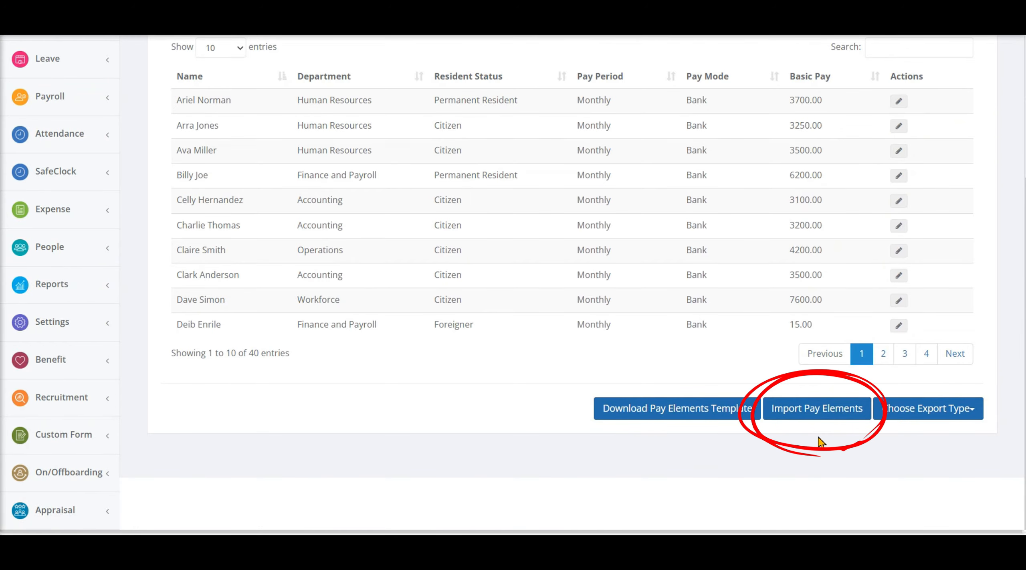
{"action": "left_click", "coordinate": [818, 408]}
{"action": "scroll", "coordinate": [783, 398], "scroll_direction": "down", "scroll_amount": 4}
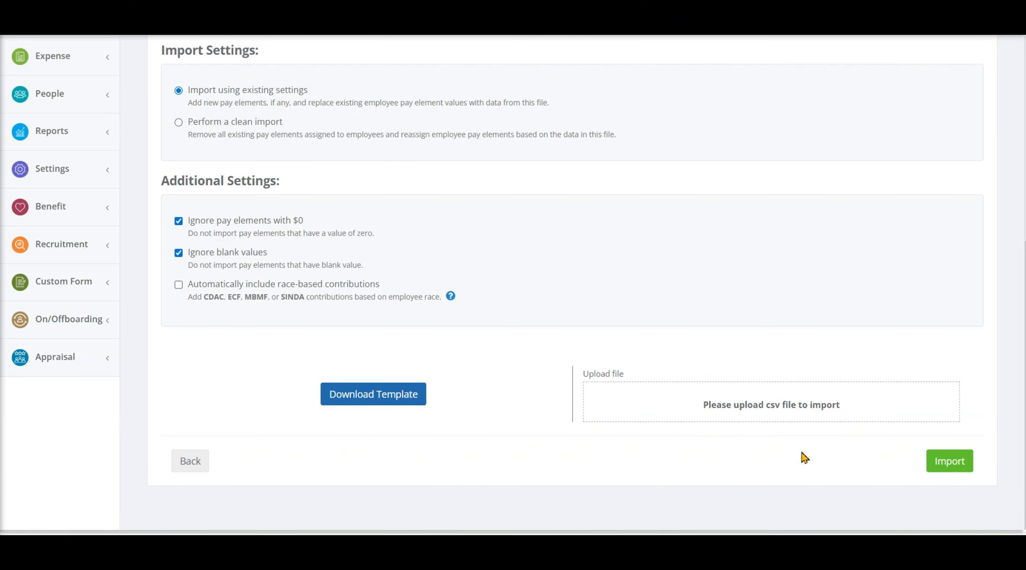
{"action": "left_click", "coordinate": [194, 461]}
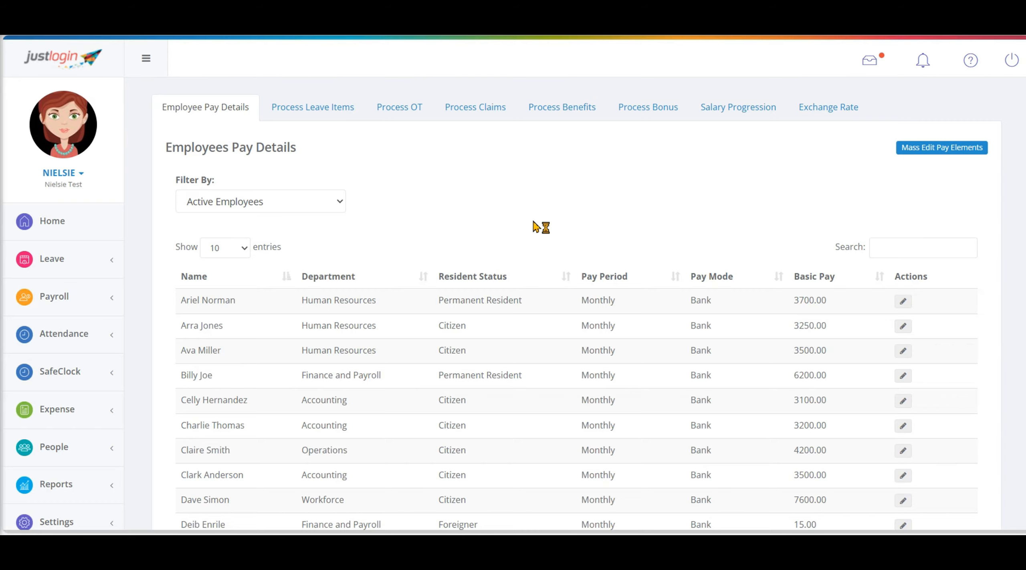
Step: Show all entries in the employee pay details list and look through the employees
{"action": "left_click", "coordinate": [226, 252]}
{"action": "left_click", "coordinate": [225, 349]}
{"action": "scroll", "coordinate": [426, 308], "scroll_direction": "down", "scroll_amount": 8}
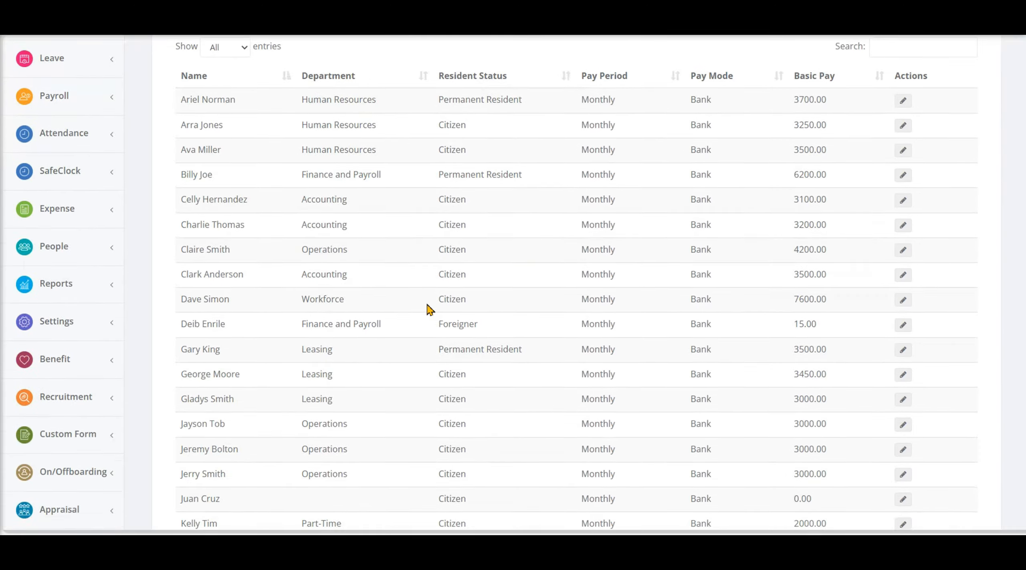
{"action": "scroll", "coordinate": [426, 308], "scroll_direction": "up", "scroll_amount": 8}
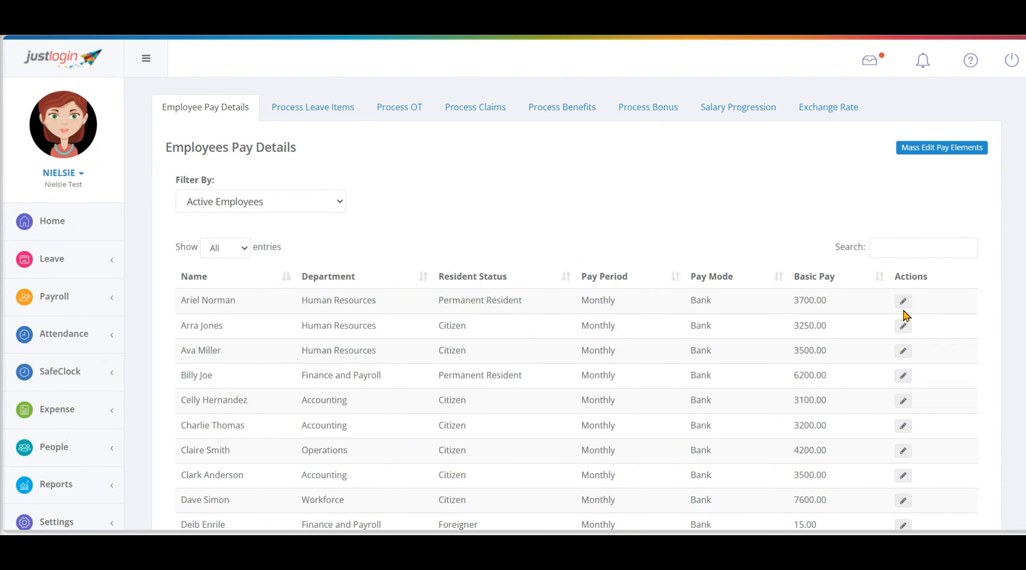
Step: Open the pay information of the first employee in the list for editing
{"action": "double_click", "coordinate": [191, 302]}
{"action": "double_click", "coordinate": [190, 324]}
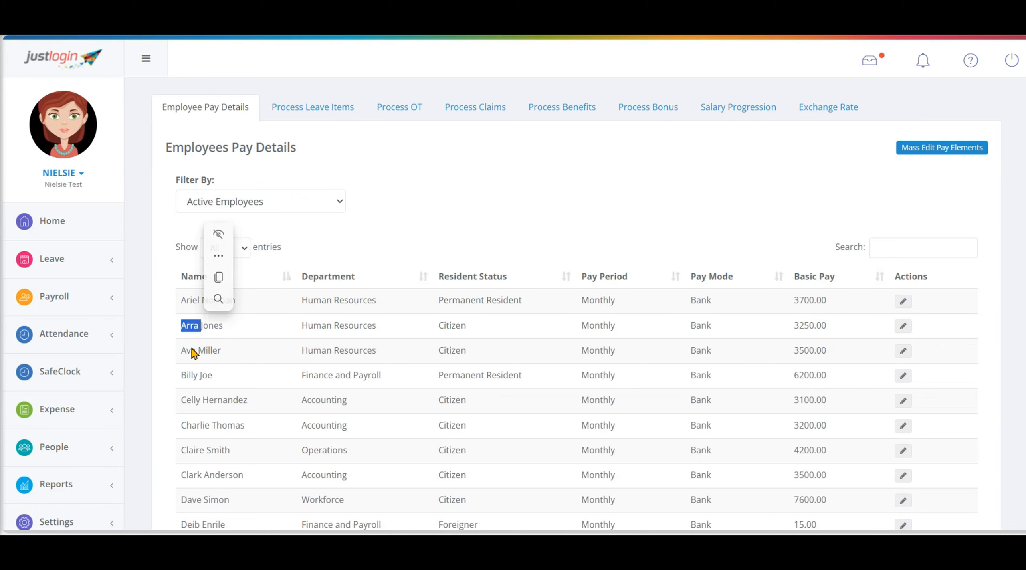
{"action": "double_click", "coordinate": [194, 351]}
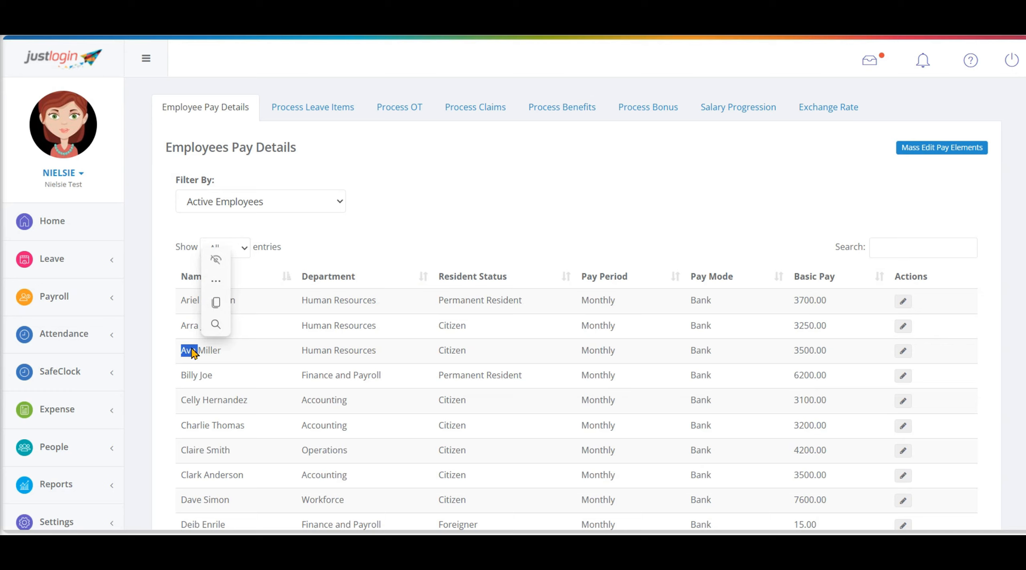
{"action": "left_click", "coordinate": [950, 301]}
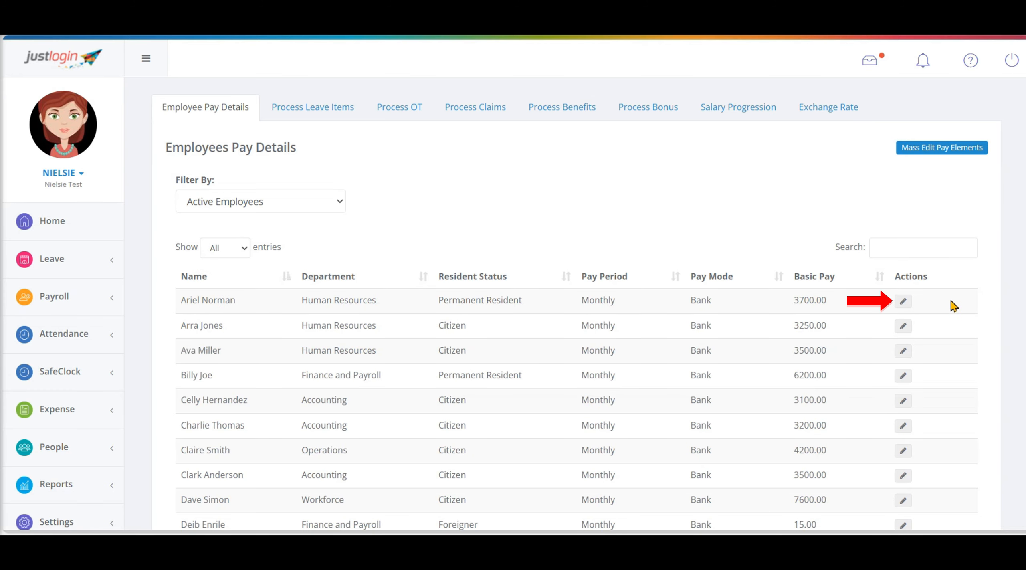
{"action": "left_click", "coordinate": [901, 305]}
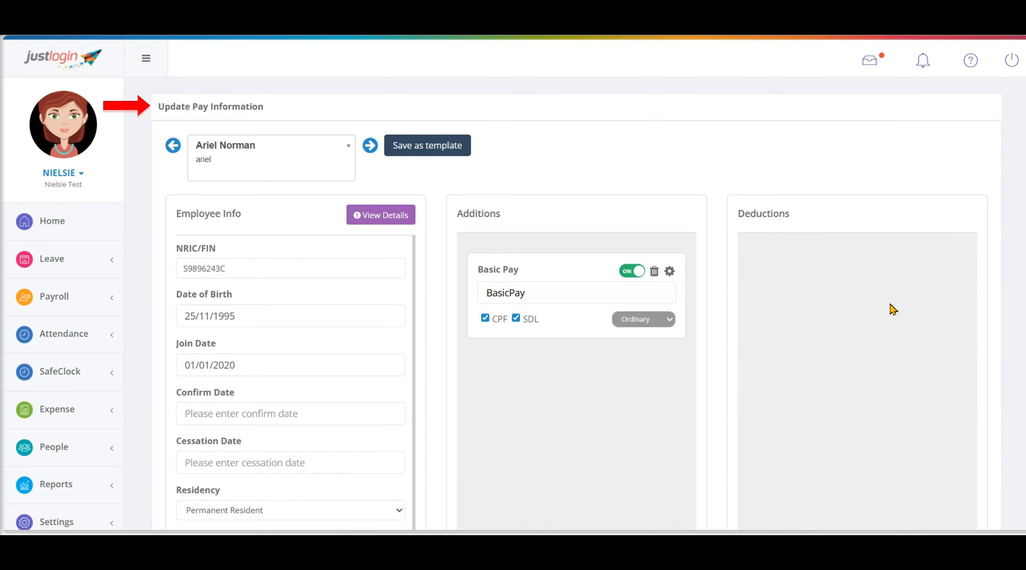
{"action": "triple_click", "coordinate": [227, 107]}
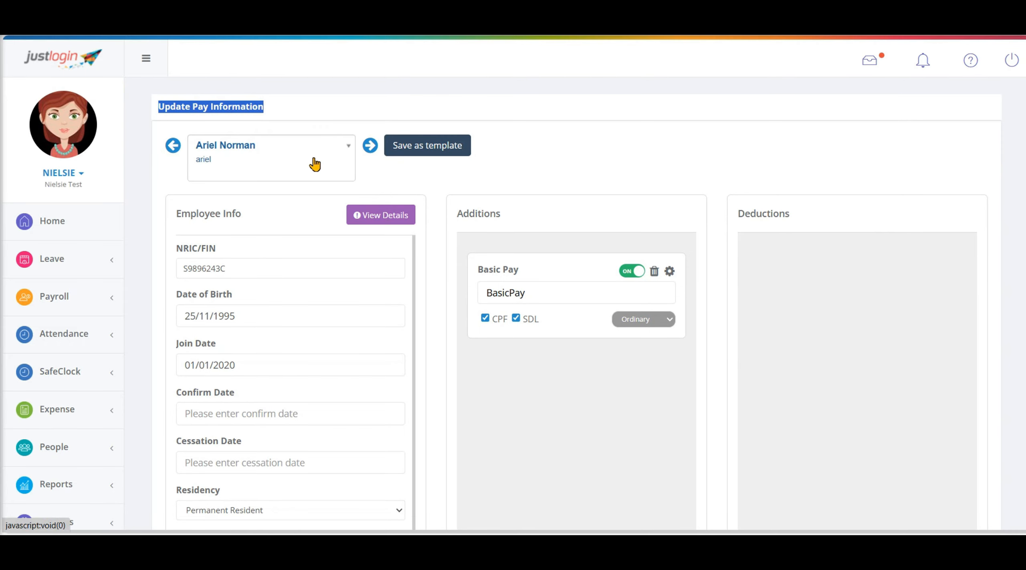
{"action": "left_click", "coordinate": [513, 171]}
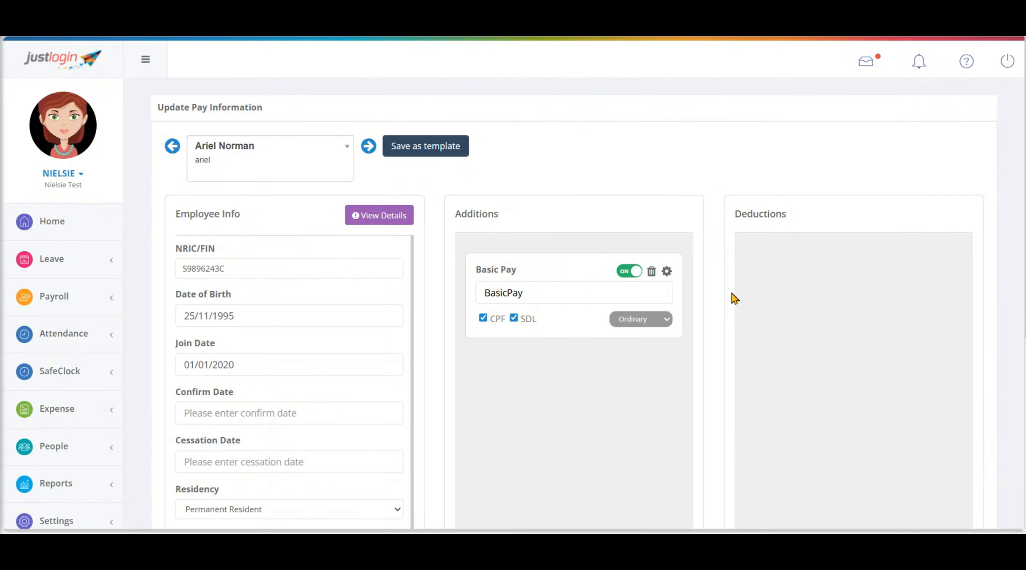
Step: Browse the pay elements available under Additions without choosing one
{"action": "scroll", "coordinate": [734, 299], "scroll_direction": "down", "scroll_amount": 3}
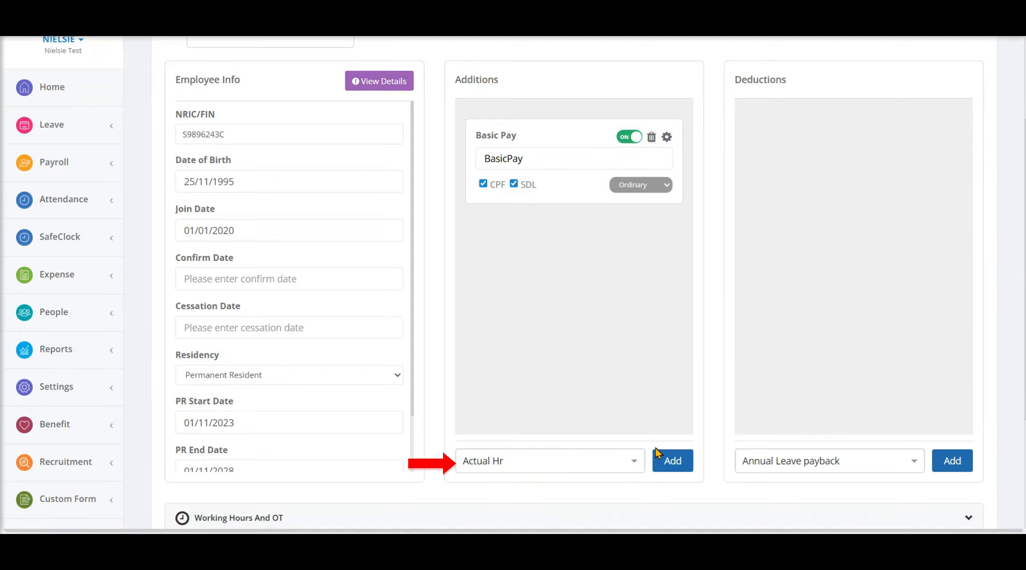
{"action": "left_click", "coordinate": [634, 466]}
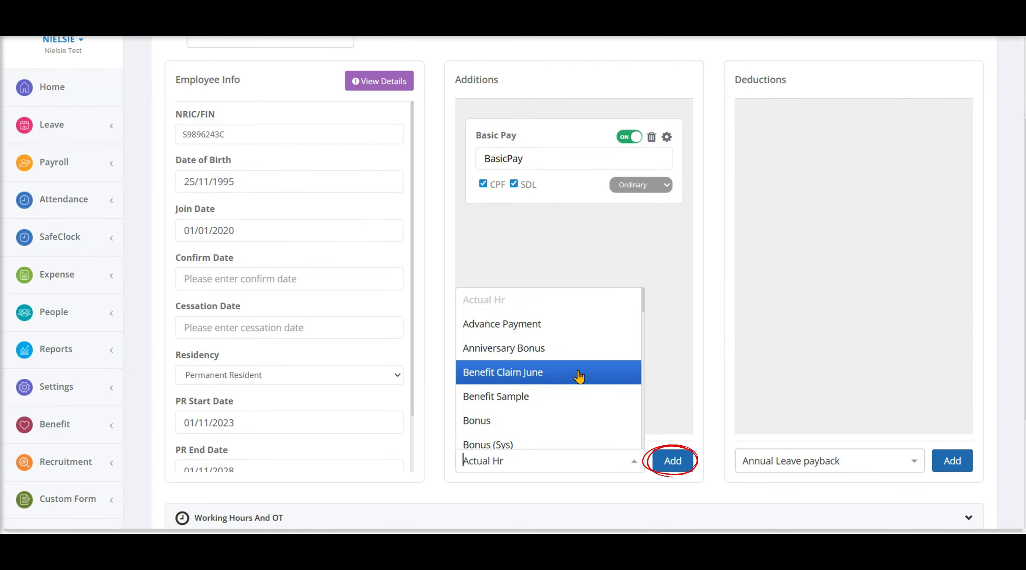
{"action": "scroll", "coordinate": [578, 374], "scroll_direction": "down", "scroll_amount": 3}
{"action": "scroll", "coordinate": [579, 377], "scroll_direction": "down", "scroll_amount": 2}
{"action": "left_click", "coordinate": [660, 501]}
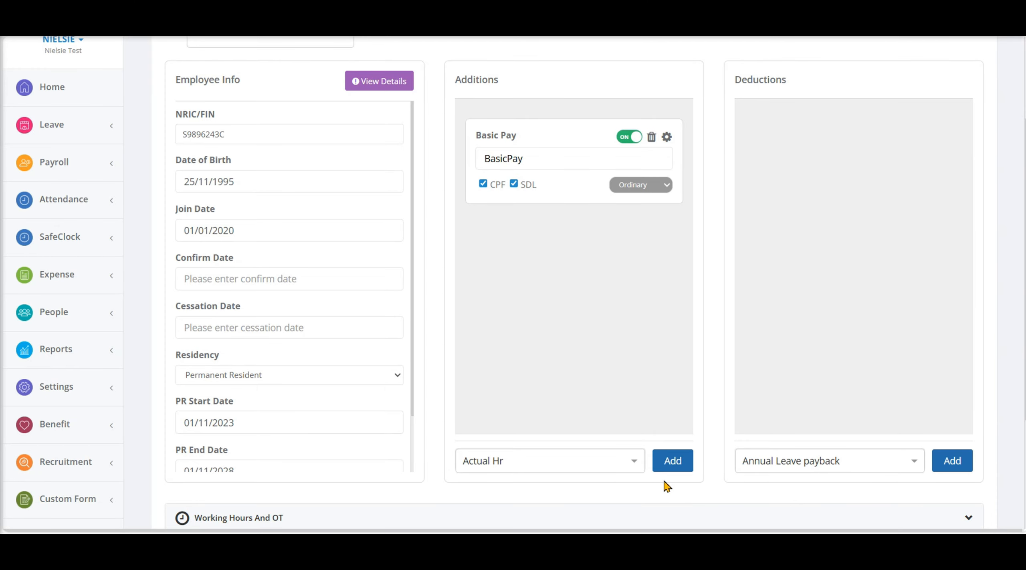
{"action": "scroll", "coordinate": [488, 378], "scroll_direction": "up", "scroll_amount": 3}
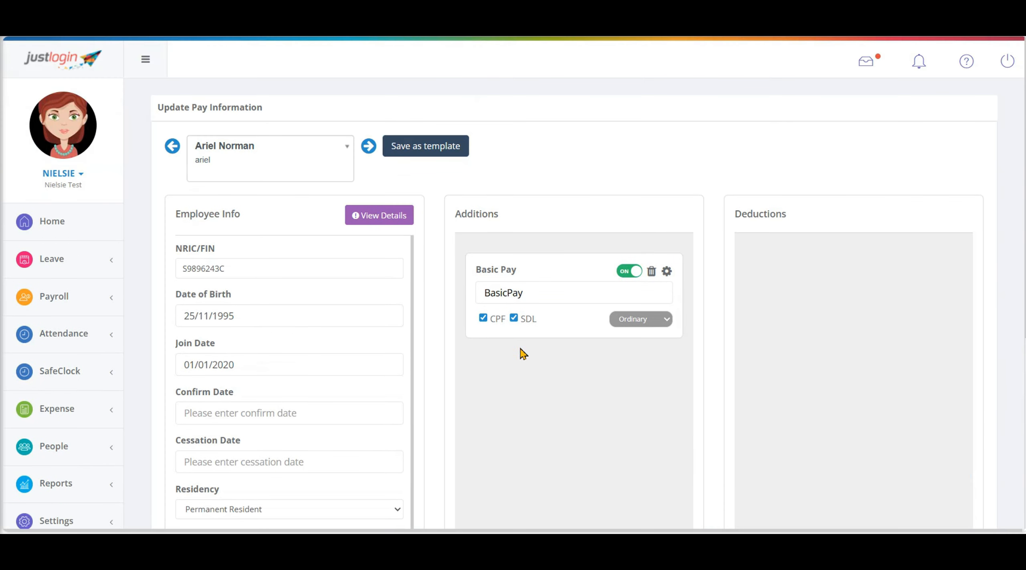
Step: Add the CommissionFees pay element to the employee's Additions
{"action": "scroll", "coordinate": [572, 392], "scroll_direction": "down", "scroll_amount": 2}
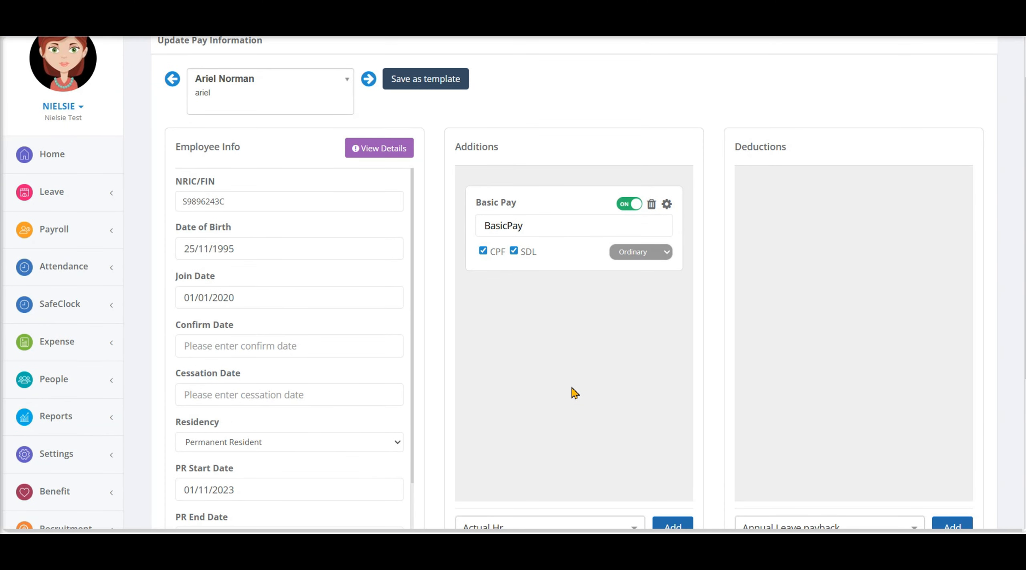
{"action": "scroll", "coordinate": [574, 392], "scroll_direction": "down", "scroll_amount": 2}
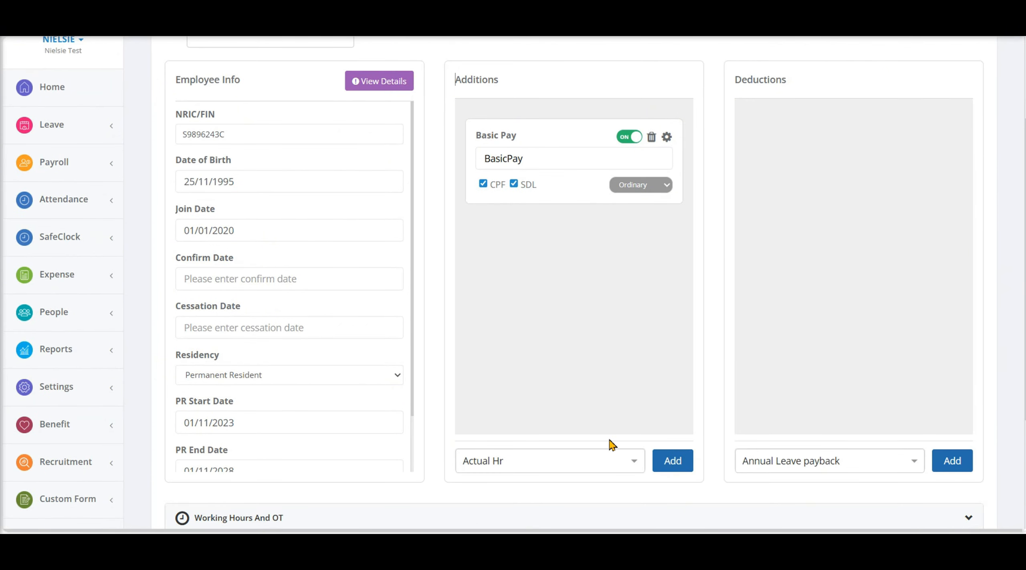
{"action": "left_click", "coordinate": [637, 465]}
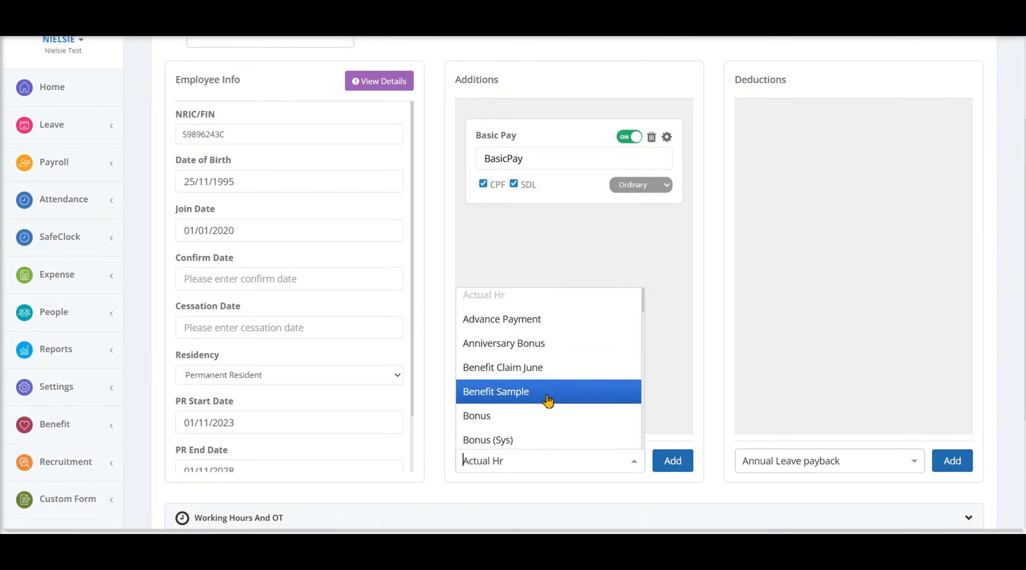
{"action": "scroll", "coordinate": [548, 402], "scroll_direction": "down", "scroll_amount": 3}
{"action": "left_click", "coordinate": [535, 367]}
{"action": "left_click", "coordinate": [673, 463]}
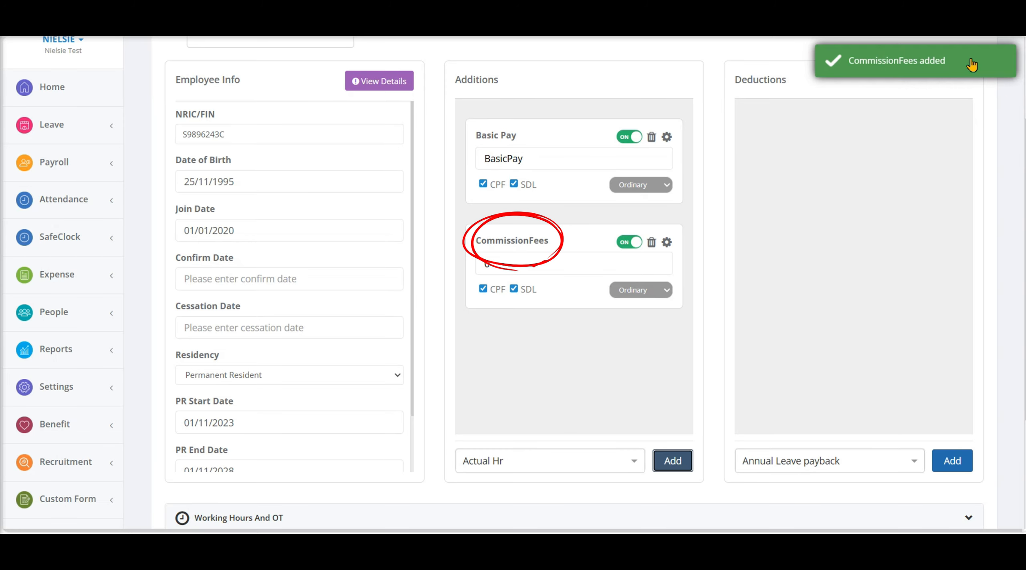
{"action": "left_click", "coordinate": [654, 272]}
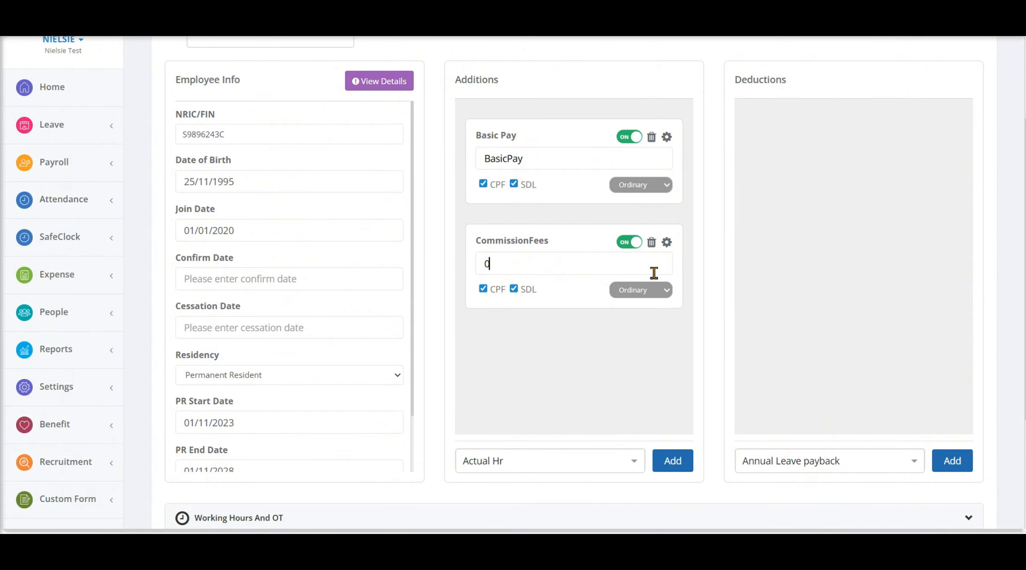
Step: Find the Food Allowance pay element and add it to the employee's Additions
{"action": "left_click", "coordinate": [617, 463]}
{"action": "type", "text": "f"}
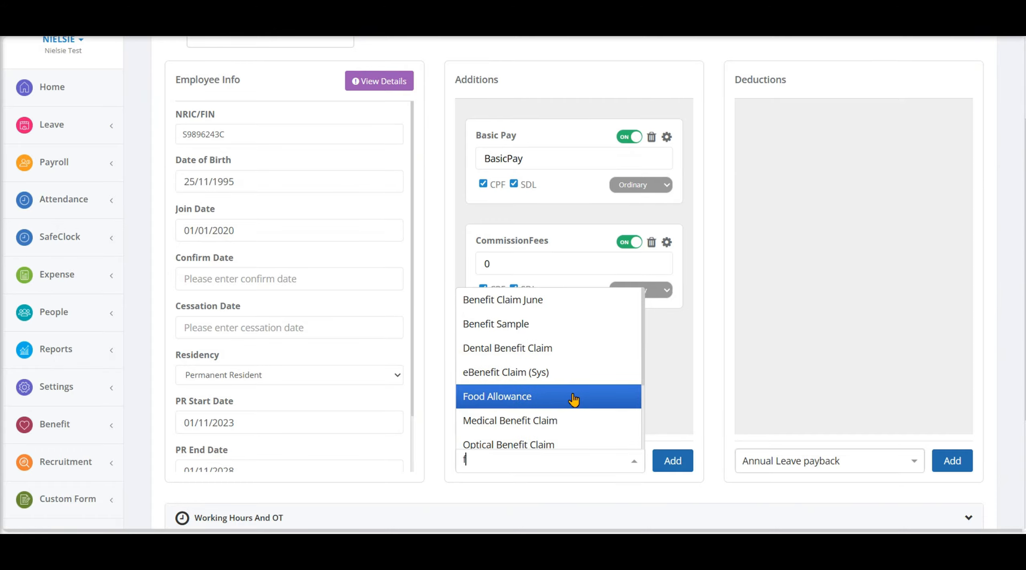
{"action": "left_click", "coordinate": [561, 397]}
{"action": "left_click", "coordinate": [667, 465]}
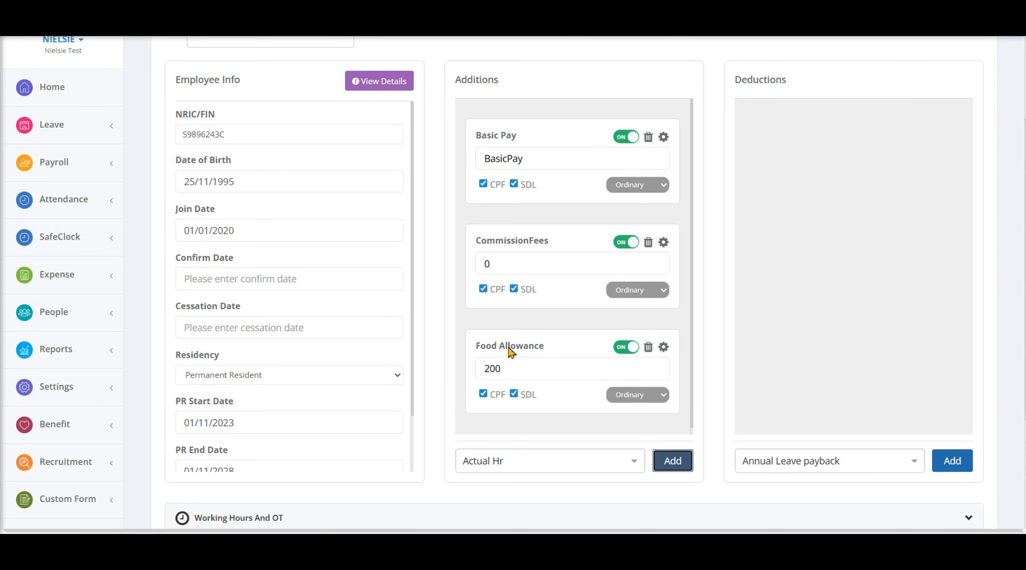
Step: Set the amount of the CommissionFees addition to 500
{"action": "left_click", "coordinate": [539, 271]}
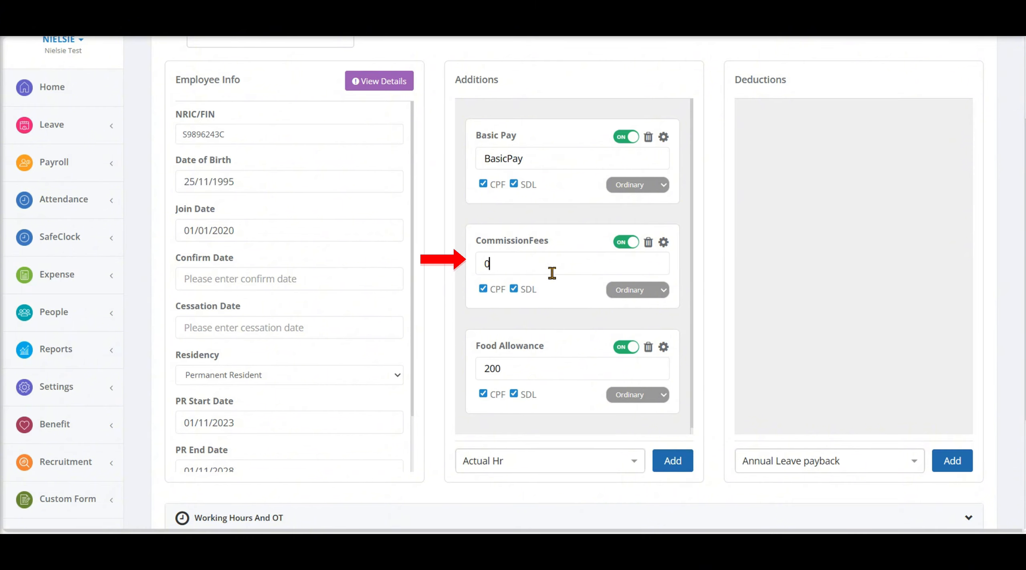
{"action": "key", "text": "BackSpace"}
{"action": "type", "text": "500"}
{"action": "left_click", "coordinate": [483, 290]}
{"action": "left_click", "coordinate": [483, 290]}
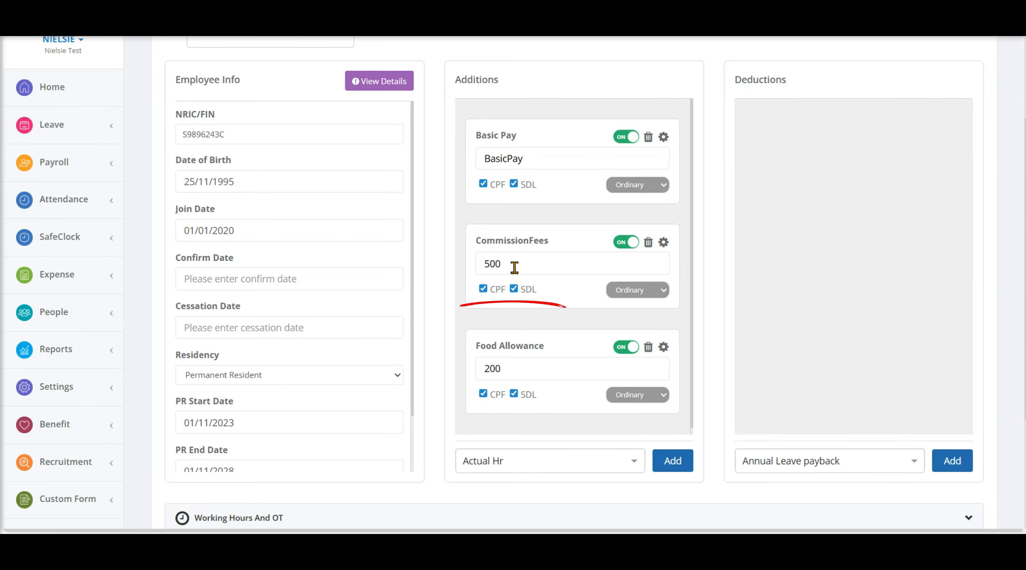
Step: Save the employee's updated pay information
{"action": "scroll", "coordinate": [837, 375], "scroll_direction": "down", "scroll_amount": 1}
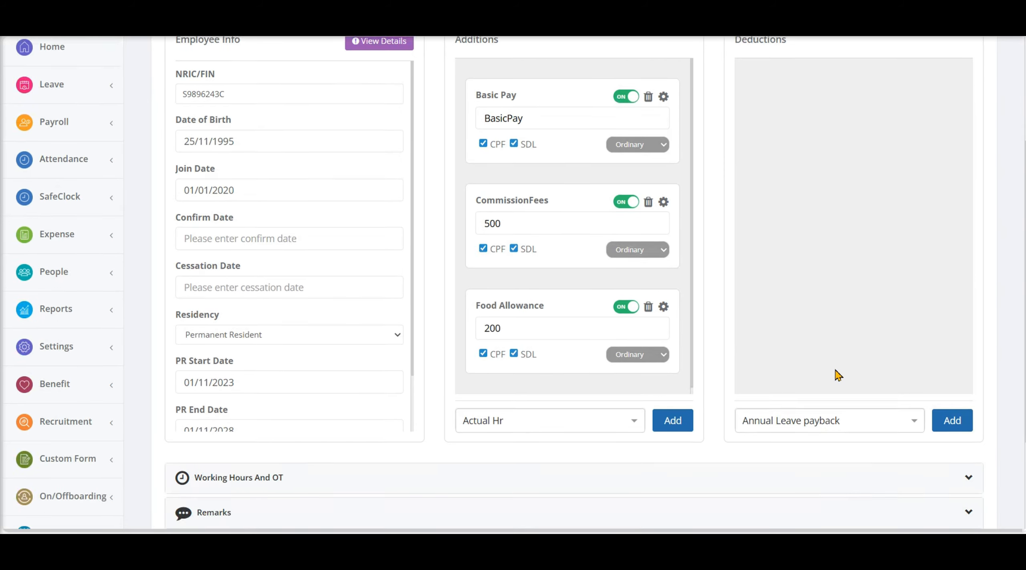
{"action": "scroll", "coordinate": [837, 374], "scroll_direction": "down", "scroll_amount": 3}
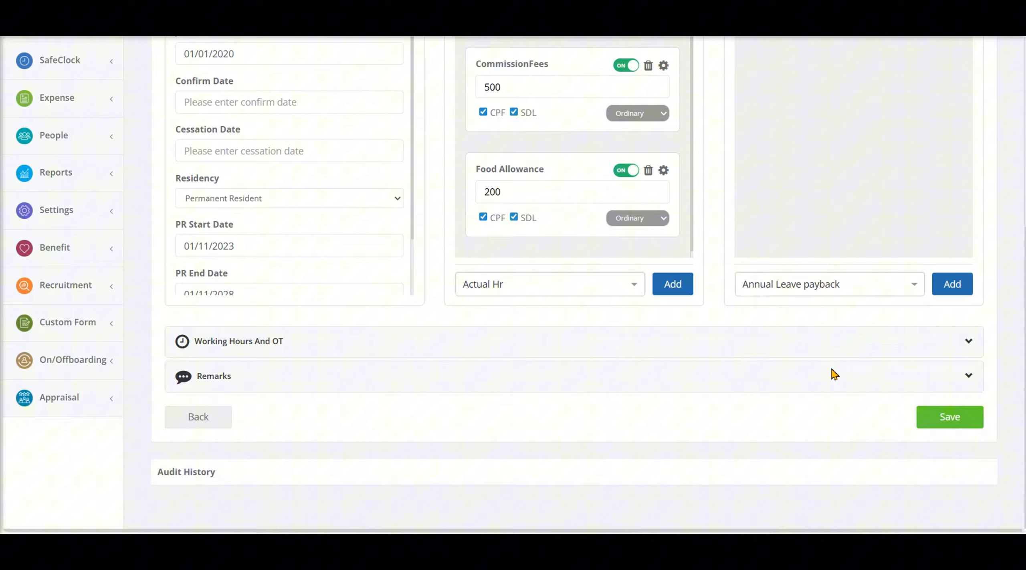
{"action": "left_click", "coordinate": [955, 420]}
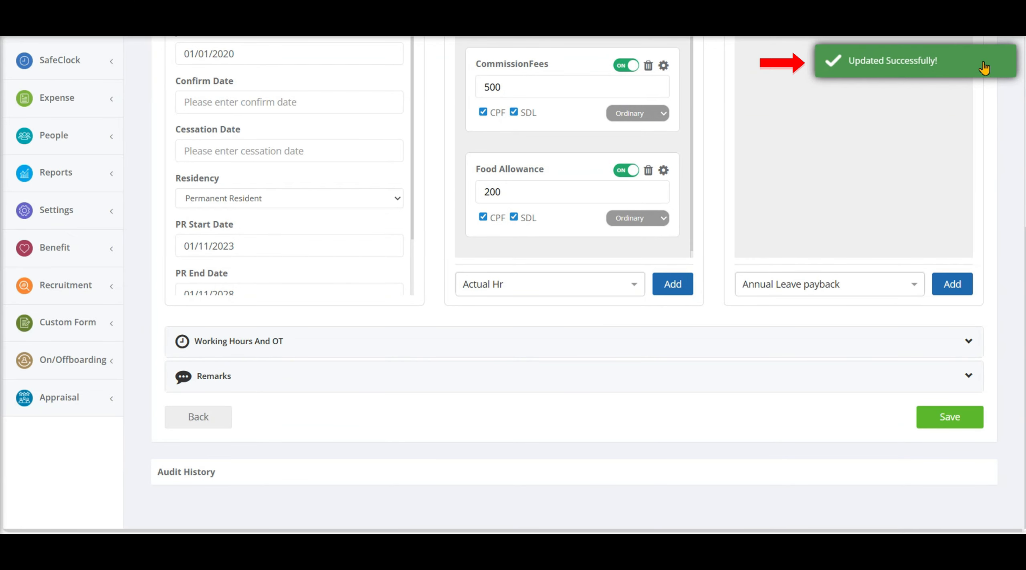
Step: Look through the available deduction pay elements and add CDAC Fund to the employee's Deductions
{"action": "scroll", "coordinate": [883, 301], "scroll_direction": "up", "scroll_amount": 7}
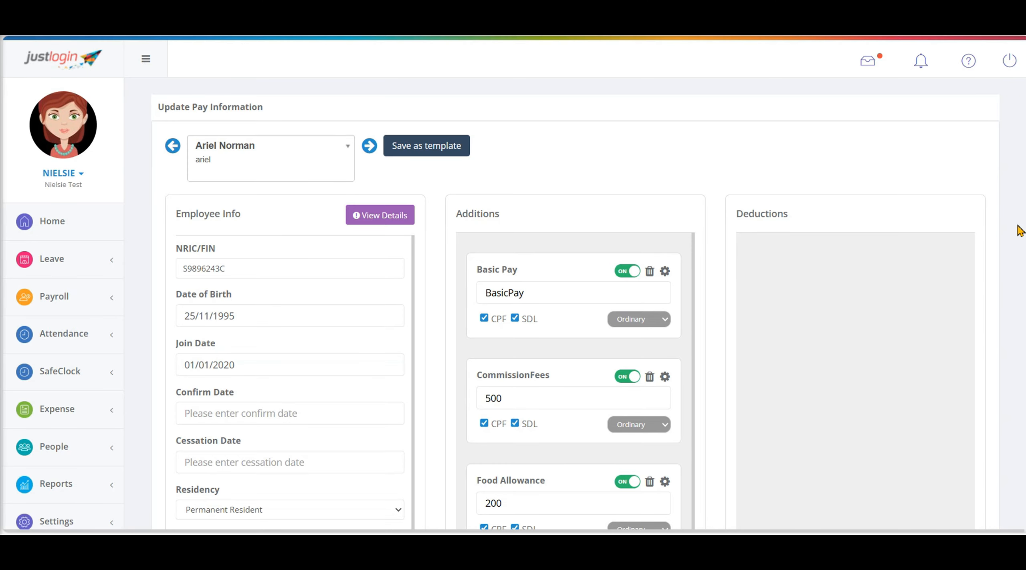
{"action": "scroll", "coordinate": [1020, 230], "scroll_direction": "down", "scroll_amount": 3}
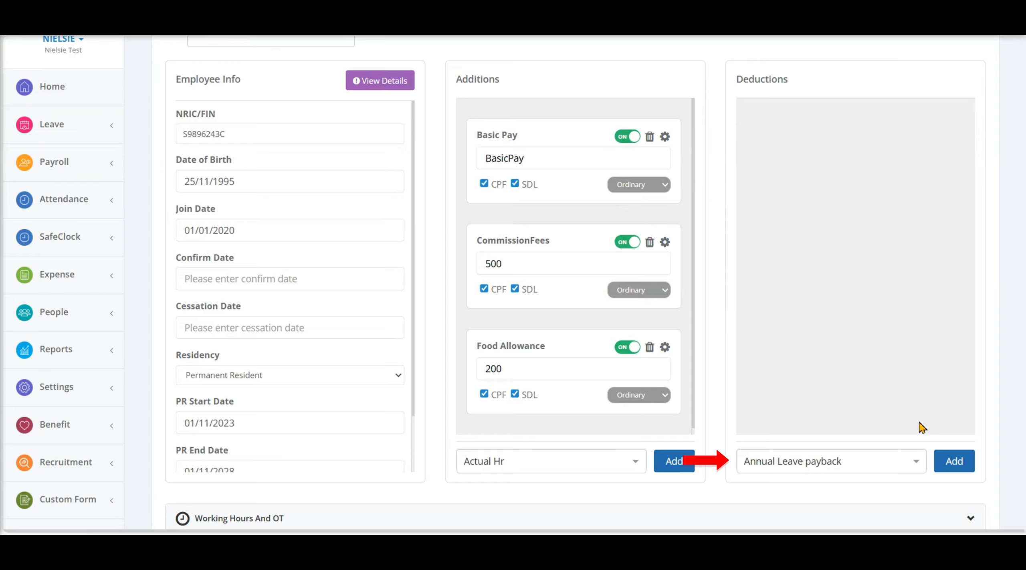
{"action": "left_click", "coordinate": [916, 467]}
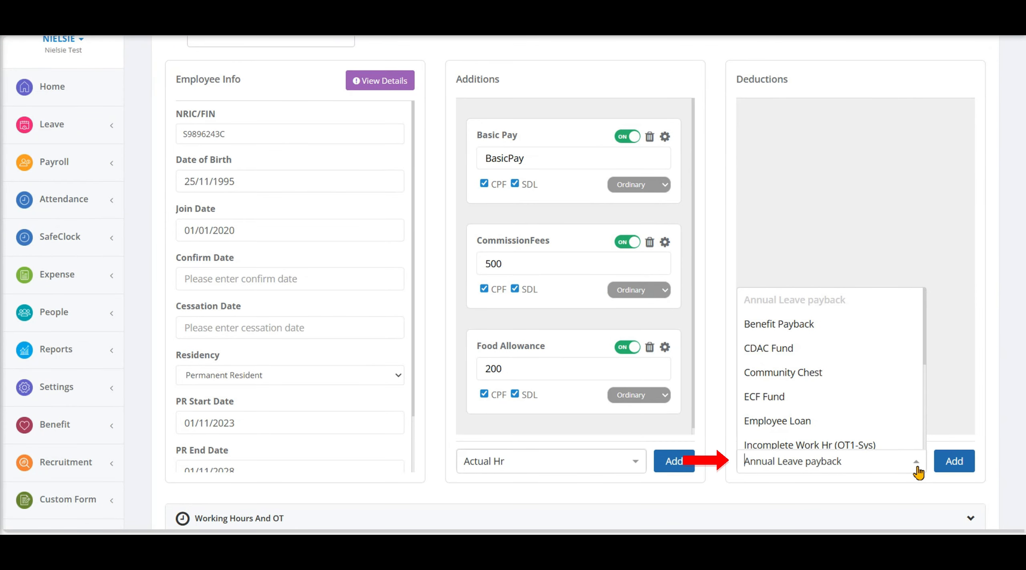
{"action": "scroll", "coordinate": [852, 418], "scroll_direction": "down", "scroll_amount": 3}
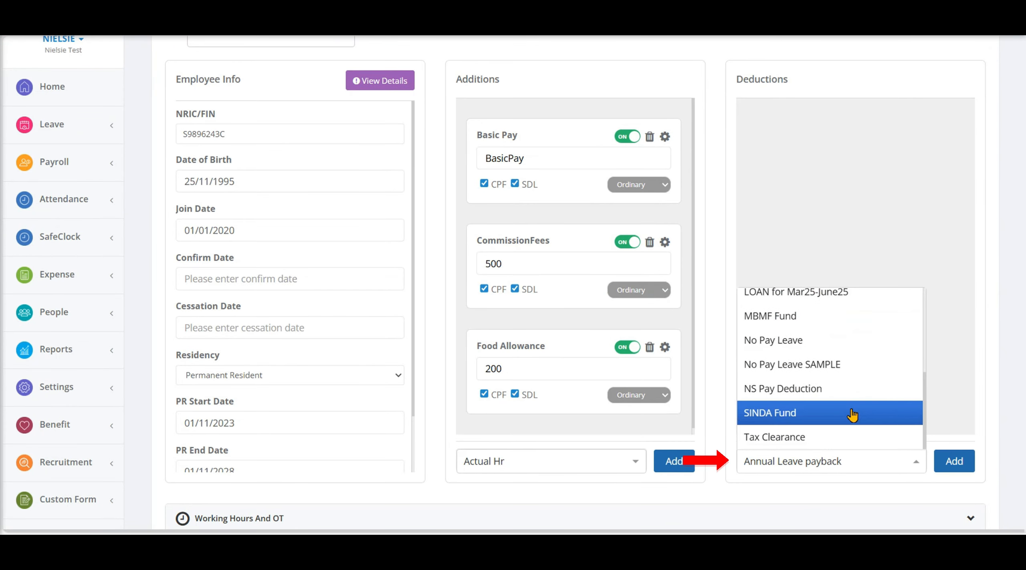
{"action": "scroll", "coordinate": [852, 415], "scroll_direction": "up", "scroll_amount": 3}
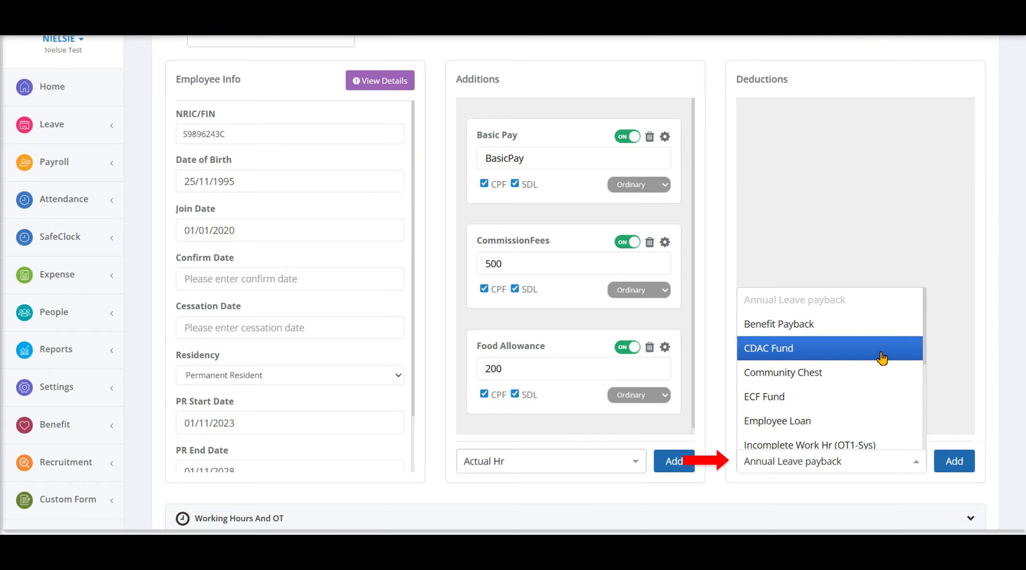
{"action": "left_click", "coordinate": [881, 357]}
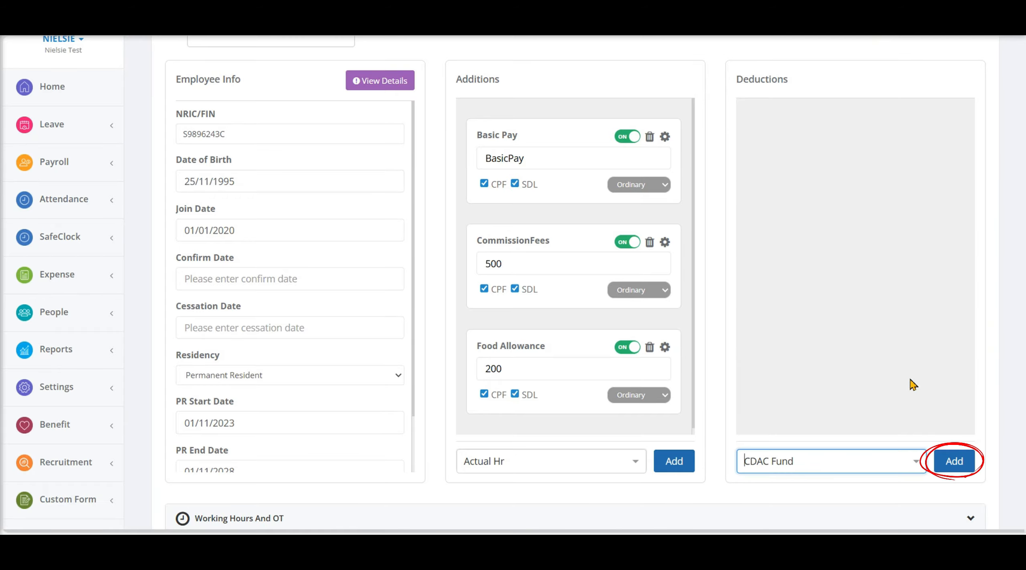
{"action": "left_click", "coordinate": [971, 465]}
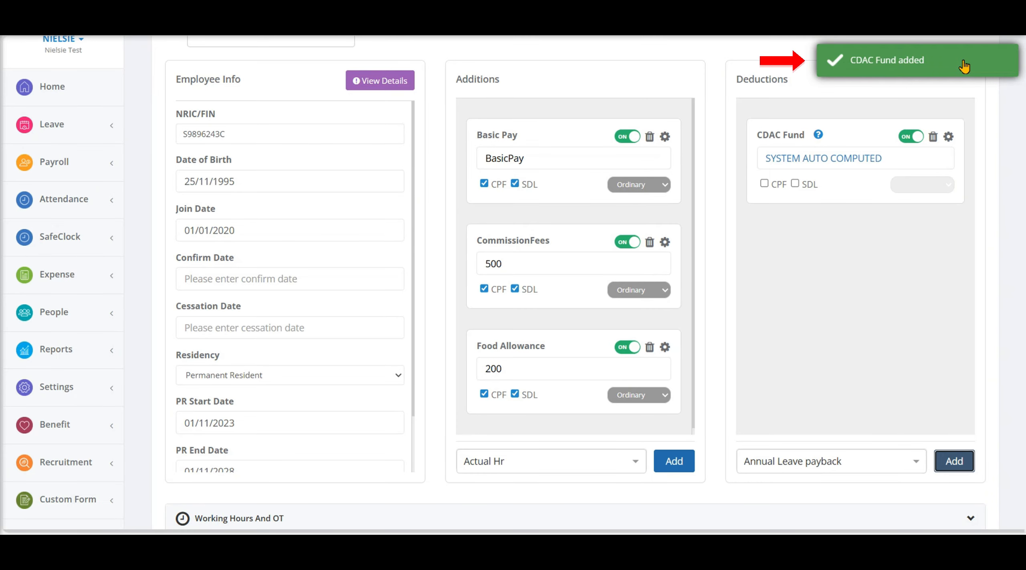
{"action": "left_click", "coordinate": [917, 462]}
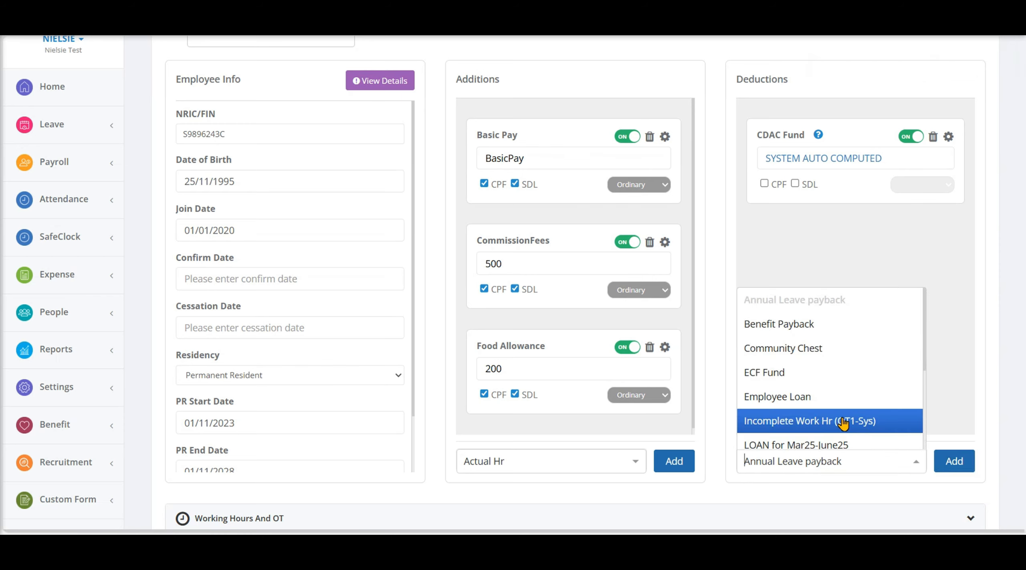
{"action": "scroll", "coordinate": [844, 422], "scroll_direction": "down", "scroll_amount": 5}
{"action": "scroll", "coordinate": [844, 423], "scroll_direction": "up", "scroll_amount": 5}
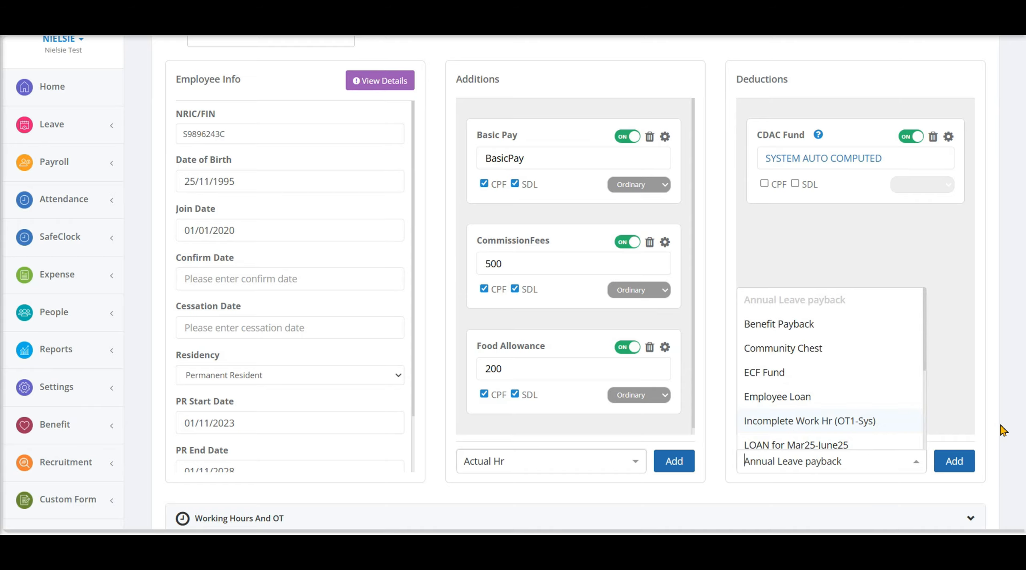
{"action": "left_click", "coordinate": [1016, 429]}
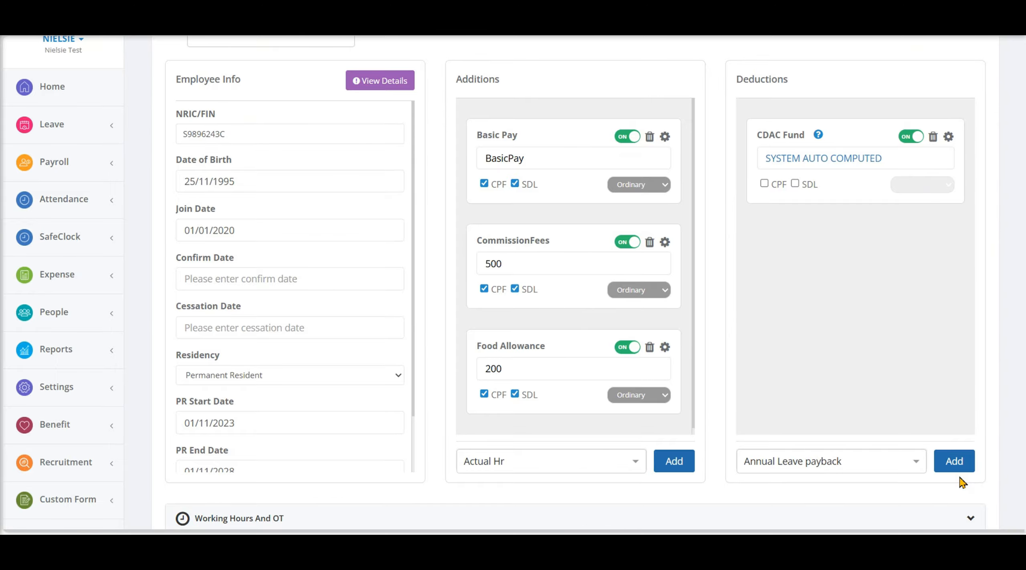
Step: Add the Bonus pay element to the employee's Additions
{"action": "left_click", "coordinate": [636, 465]}
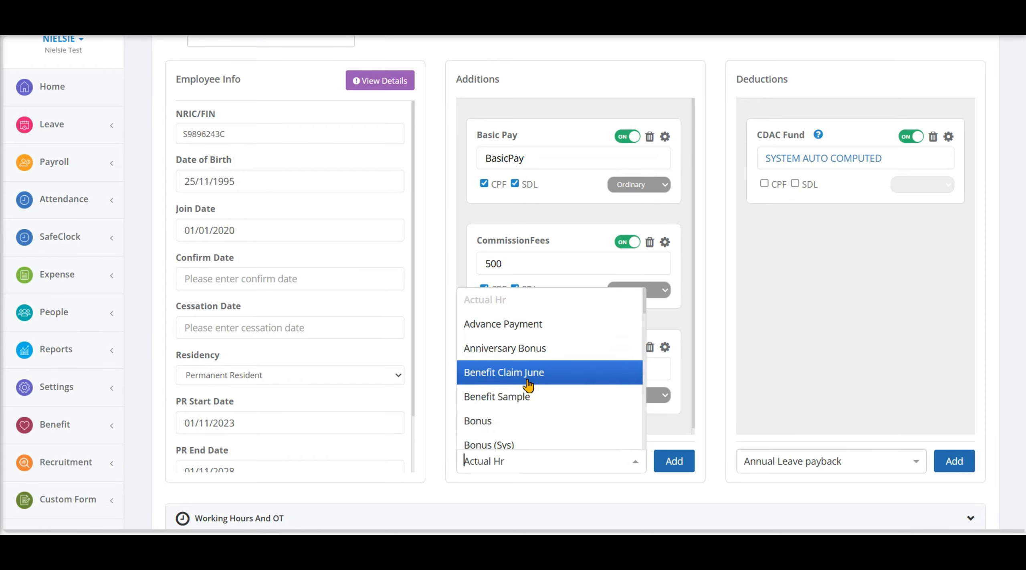
{"action": "left_click", "coordinate": [561, 421]}
{"action": "left_click", "coordinate": [670, 461]}
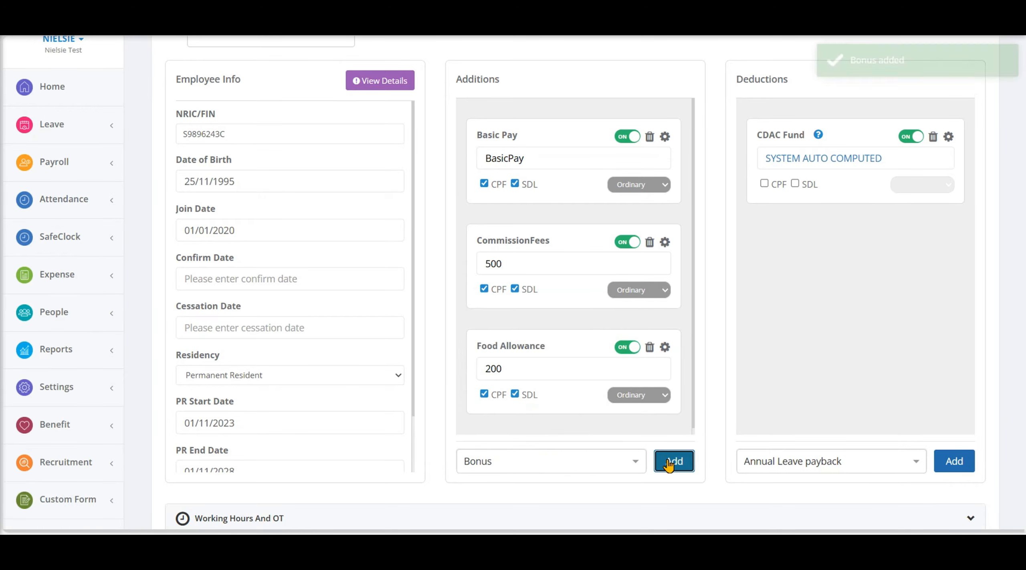
{"action": "left_click", "coordinate": [511, 266]}
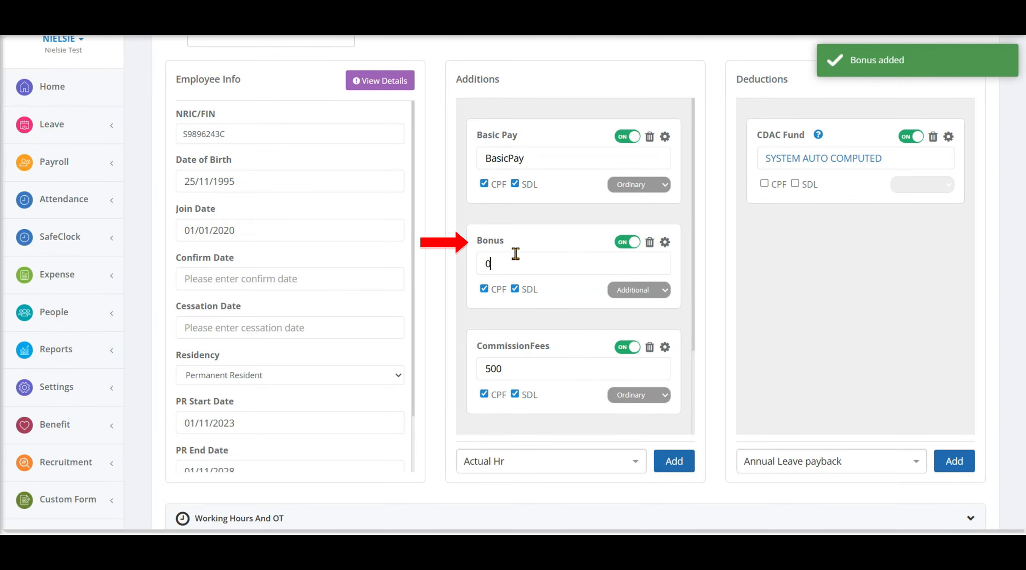
{"action": "left_click_drag", "start_coordinate": [515, 247], "coordinate": [555, 268]}
{"action": "left_click", "coordinate": [555, 269]}
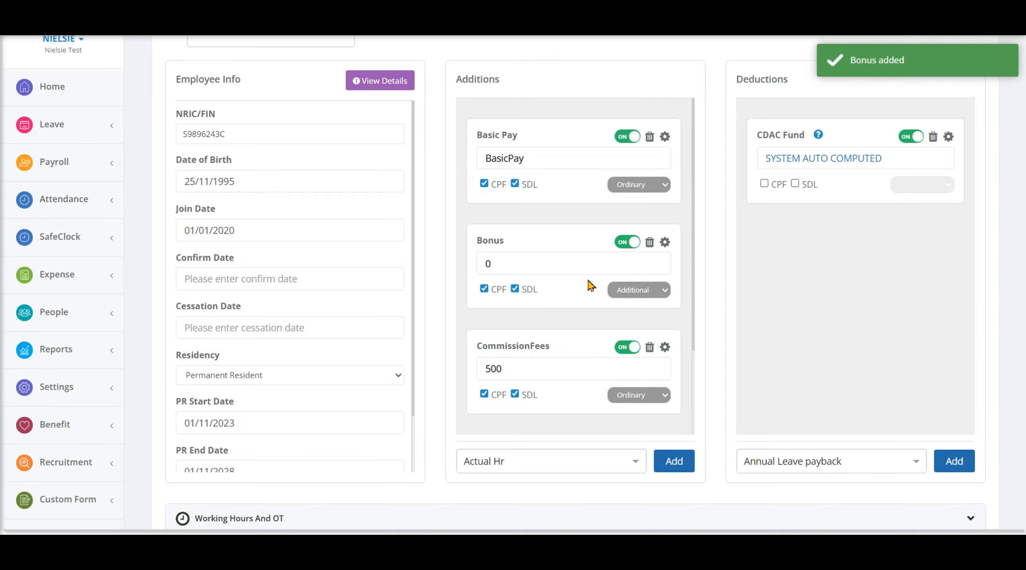
Step: Delete the Bonus pay element from the Additions, and start deleting the CDAC Fund deduction but cancel it
{"action": "left_click", "coordinate": [649, 242]}
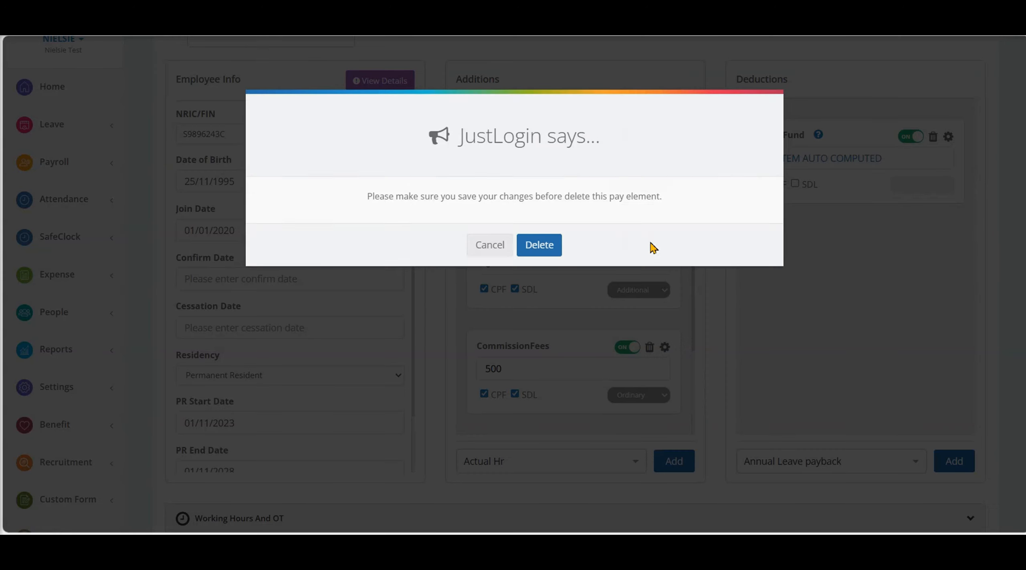
{"action": "left_click", "coordinate": [547, 246]}
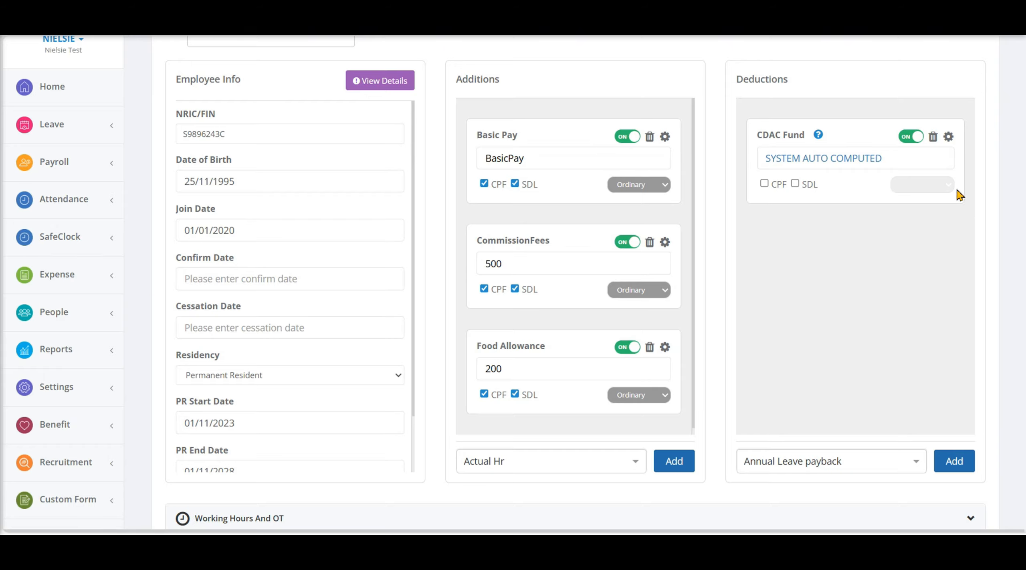
{"action": "left_click", "coordinate": [933, 137]}
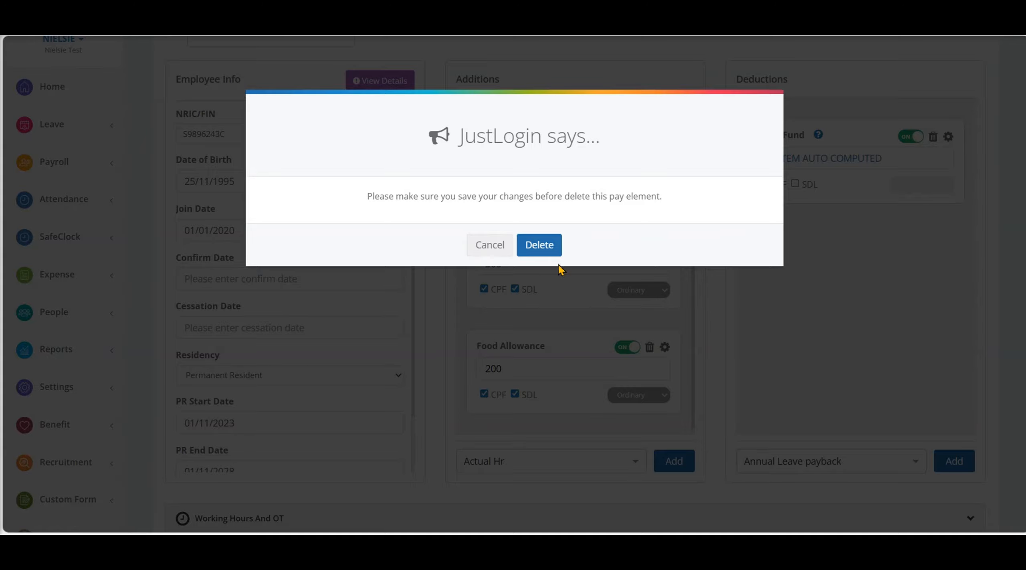
{"action": "left_click", "coordinate": [485, 253]}
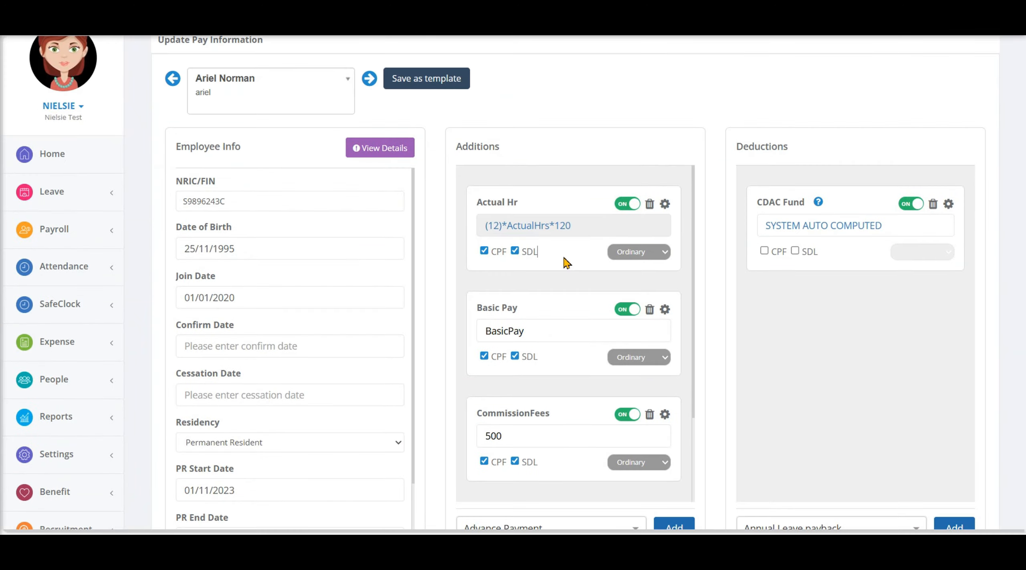
Step: Enter "Sample Remarks" in the employee's Remarks with Display Remarks enabled, and save the pay information
{"action": "scroll", "coordinate": [779, 383], "scroll_direction": "down", "scroll_amount": 6}
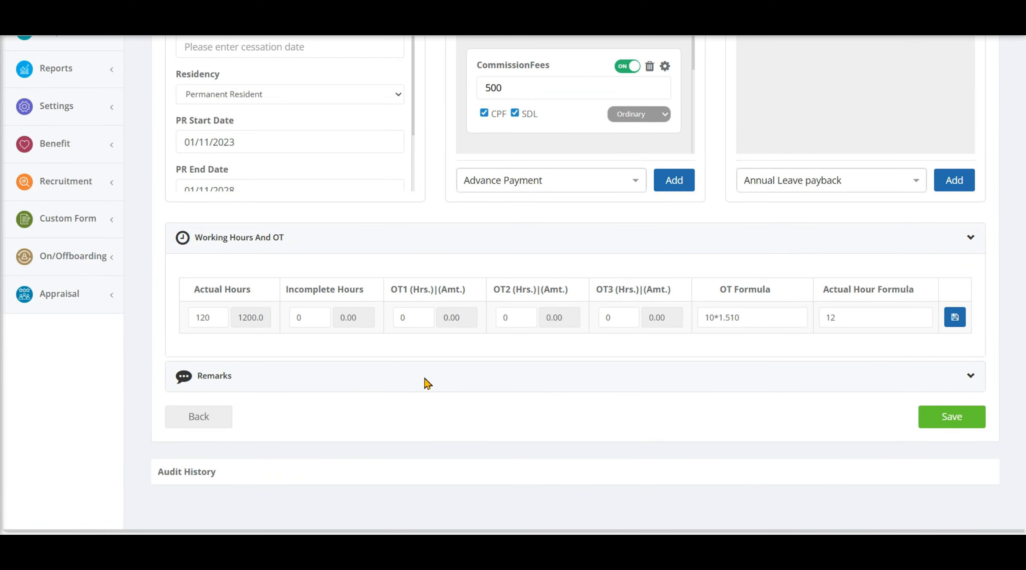
{"action": "left_click", "coordinate": [970, 377]}
{"action": "scroll", "coordinate": [375, 450], "scroll_direction": "down", "scroll_amount": 2}
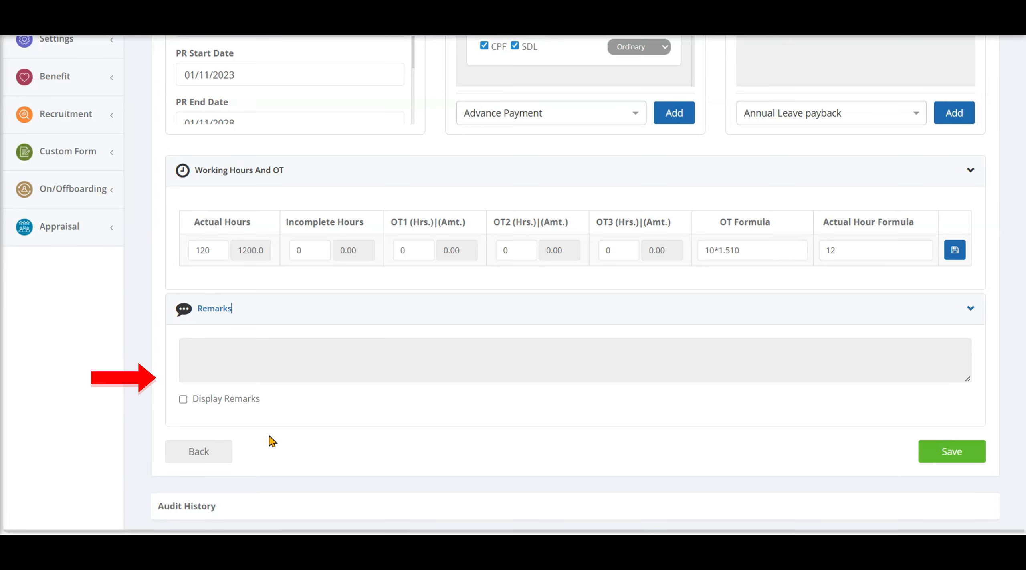
{"action": "left_click", "coordinate": [183, 399]}
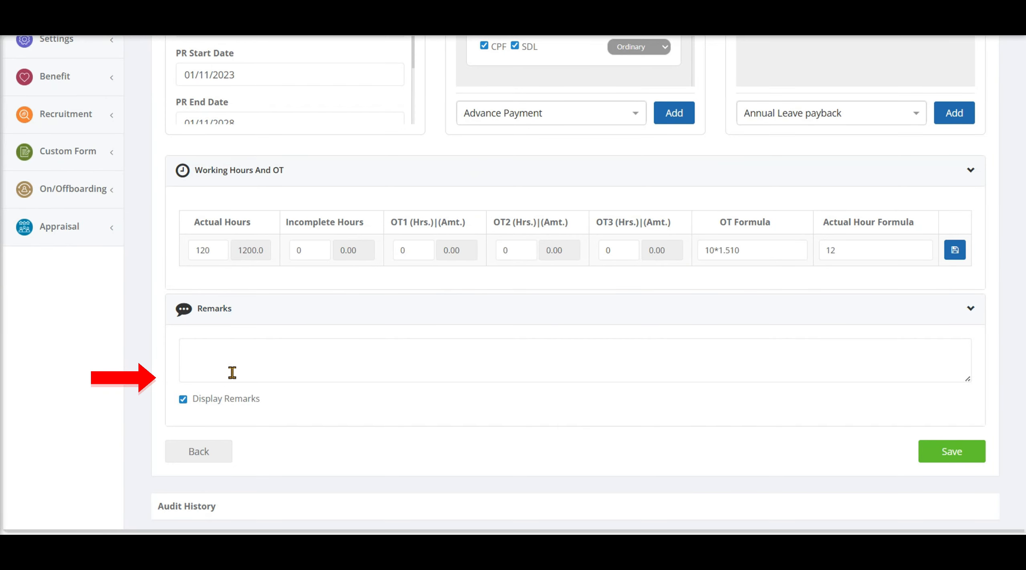
{"action": "type", "text": "Sample Remarks"}
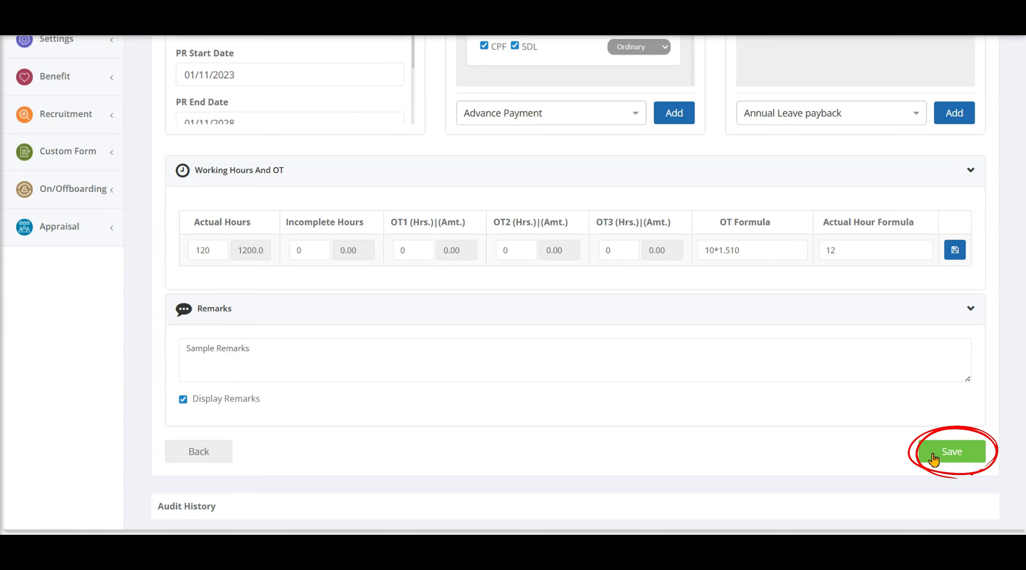
{"action": "left_click", "coordinate": [934, 458]}
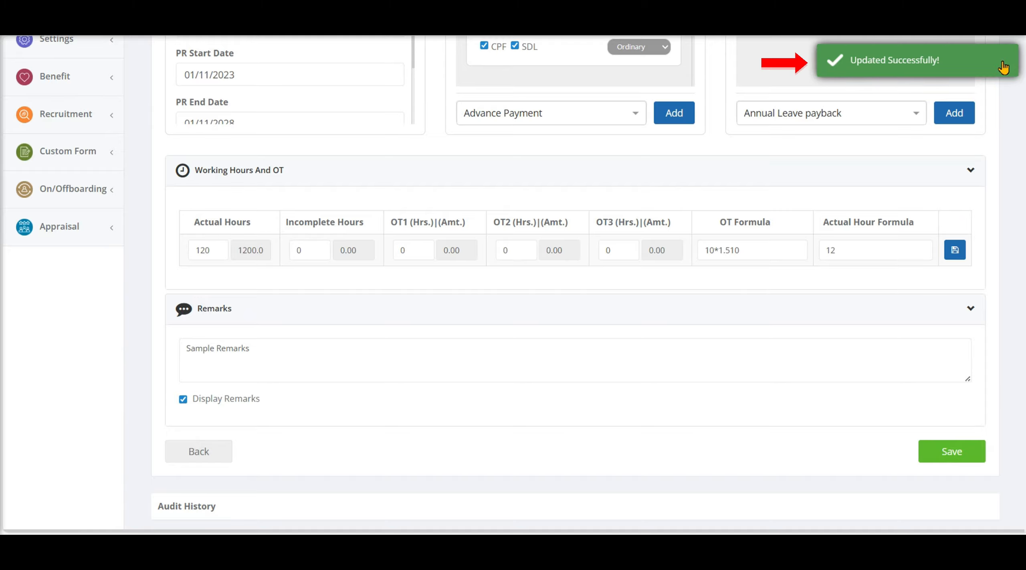
{"action": "scroll", "coordinate": [865, 300], "scroll_direction": "up", "scroll_amount": 12}
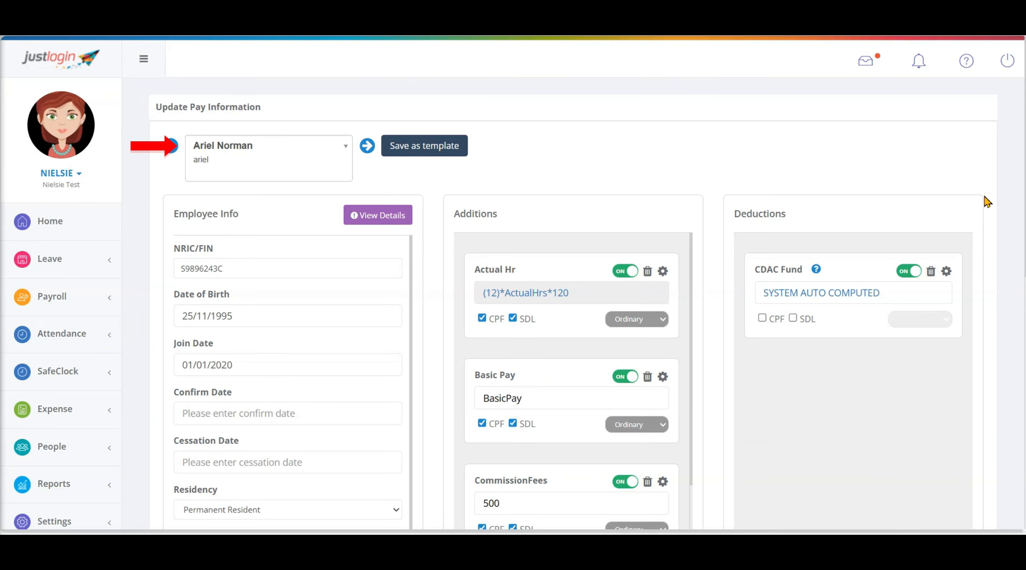
{"action": "left_click", "coordinate": [344, 153]}
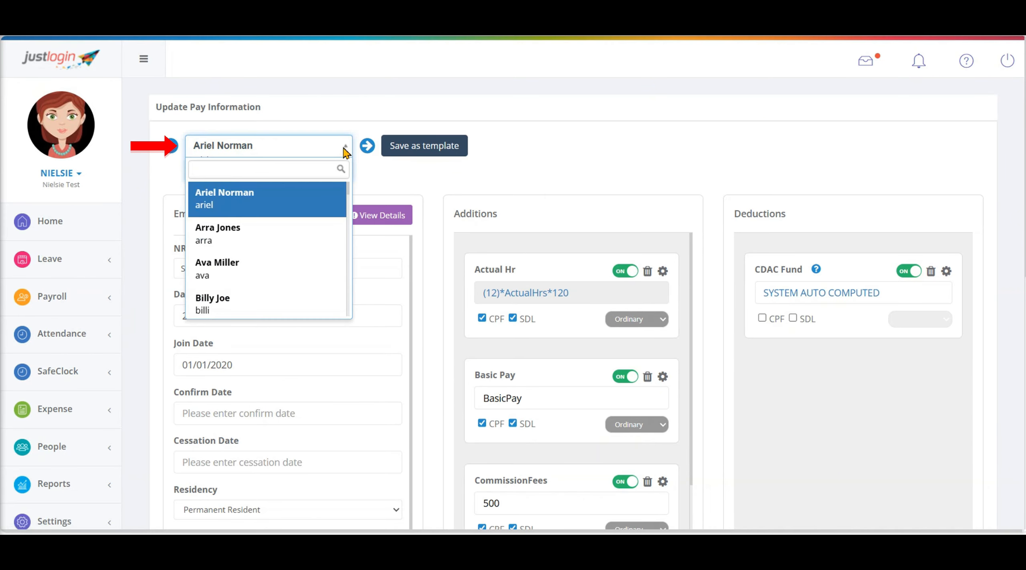
{"action": "scroll", "coordinate": [309, 236], "scroll_direction": "down", "scroll_amount": 3}
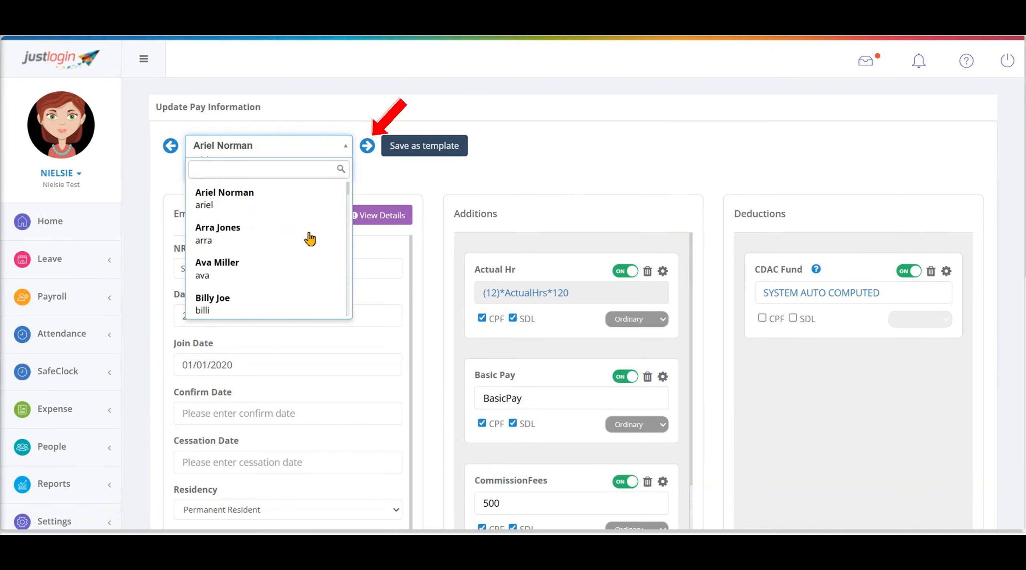
{"action": "left_click", "coordinate": [345, 154]}
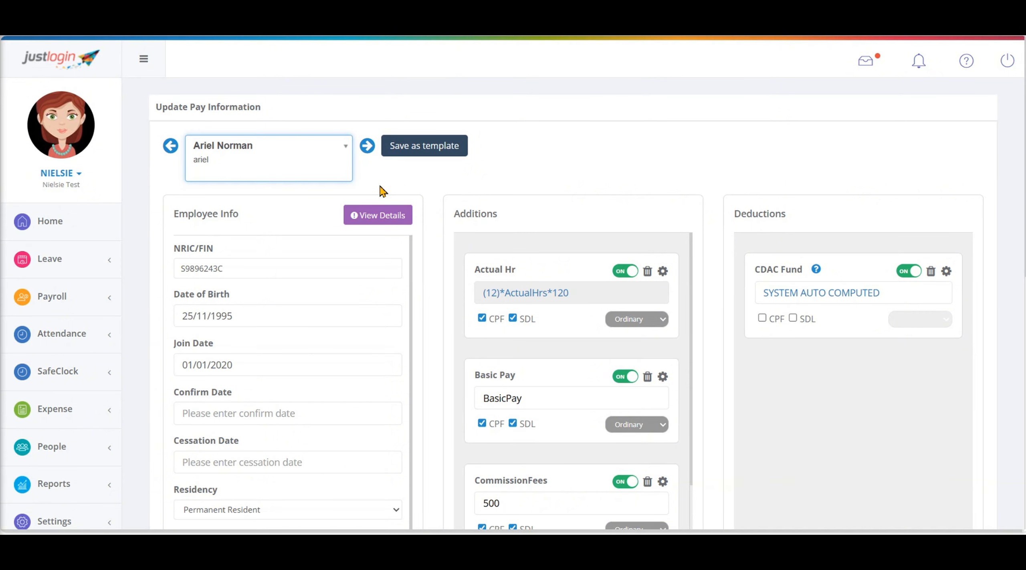
Step: Open Mass Edit Pay Elements from payroll Administration and view all pay elements for the employees
{"action": "left_click", "coordinate": [81, 303]}
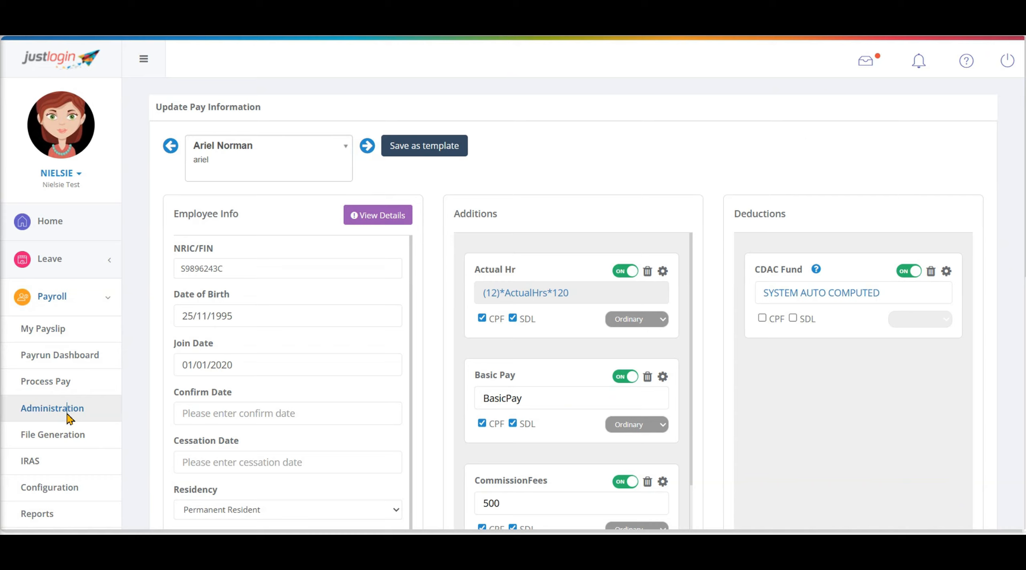
{"action": "left_click", "coordinate": [70, 418]}
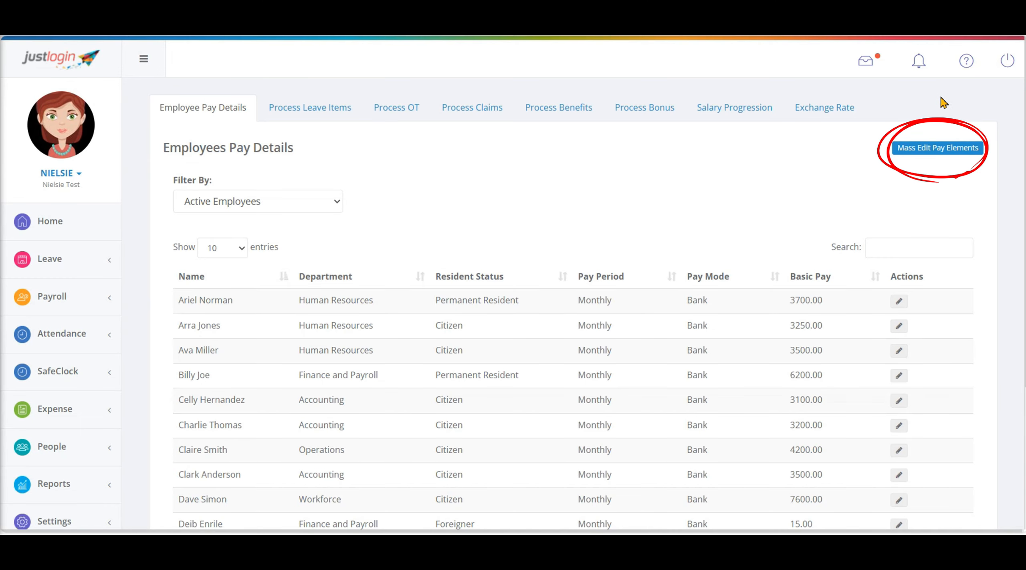
{"action": "left_click", "coordinate": [976, 149]}
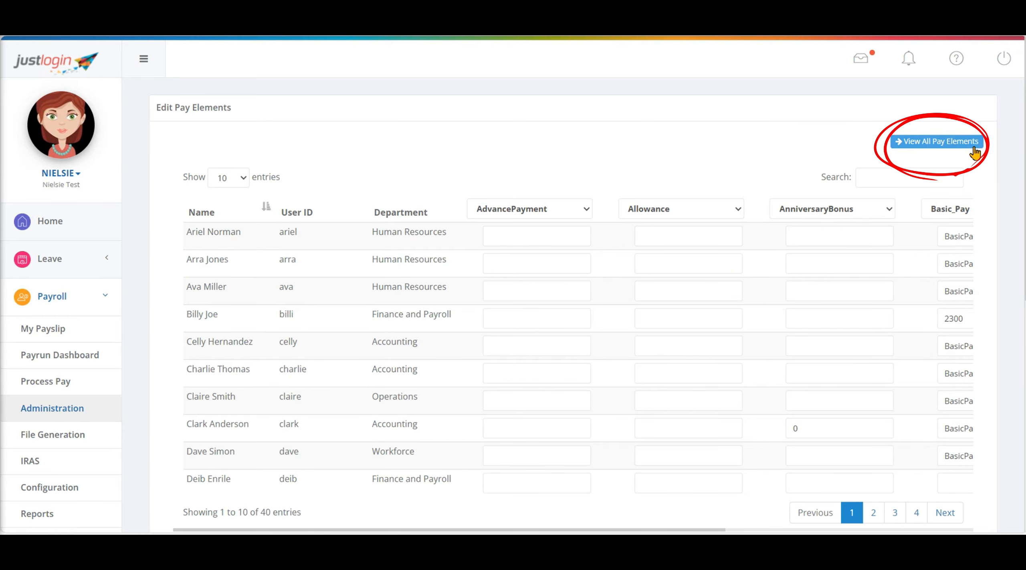
{"action": "left_click", "coordinate": [962, 144]}
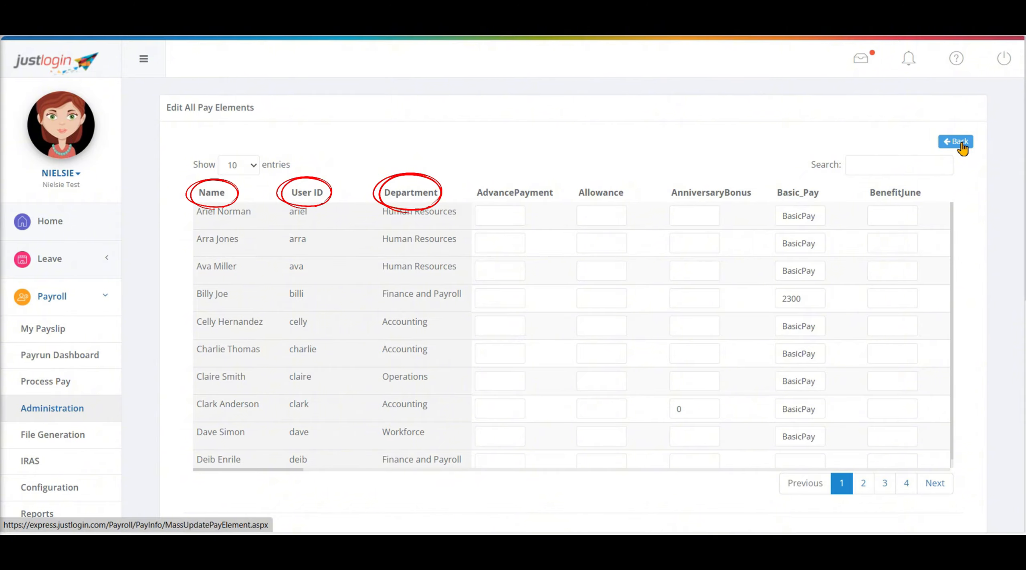
{"action": "mouse_move", "coordinate": [295, 470]}
{"action": "left_mouse_down"}
{"action": "mouse_move", "coordinate": [605, 532]}
{"action": "mouse_move", "coordinate": [252, 506]}
{"action": "left_mouse_up"}
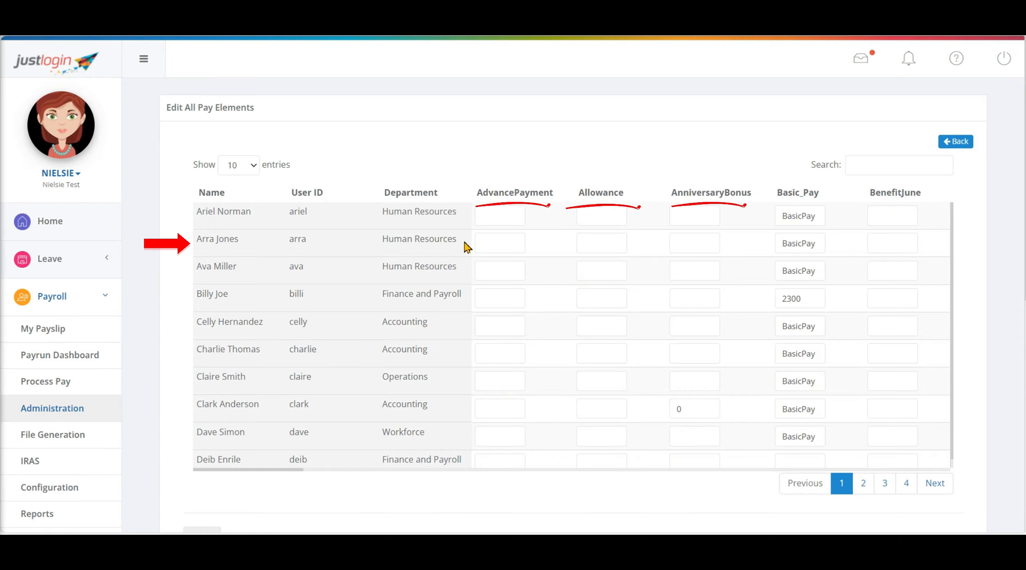
Step: Set AdvancePayment to 100 for the second listed employee in the Edit All Pay Elements table
{"action": "left_click", "coordinate": [497, 246]}
{"action": "type", "text": "10"}
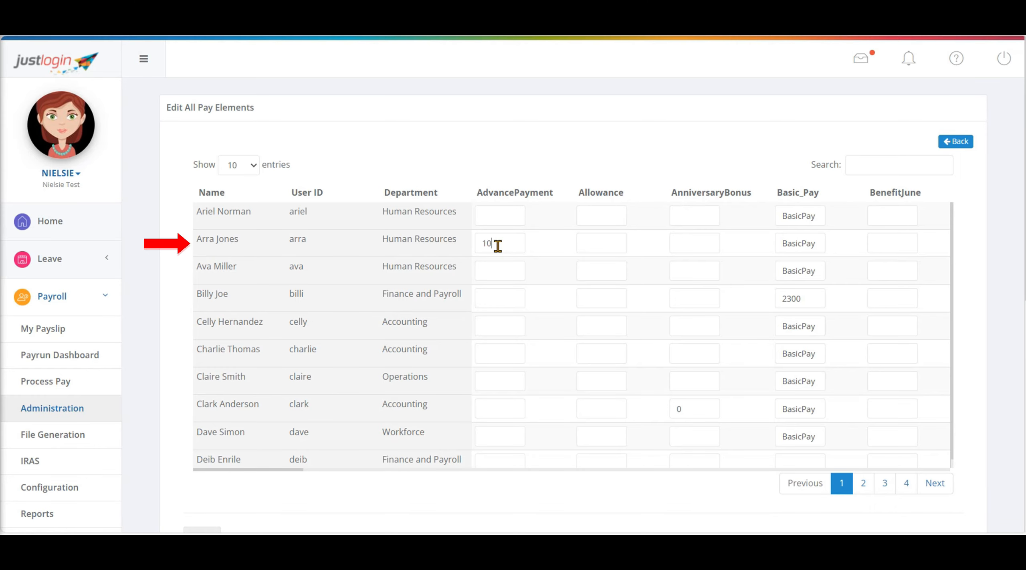
{"action": "type", "text": "0"}
{"action": "left_click", "coordinate": [512, 59]}
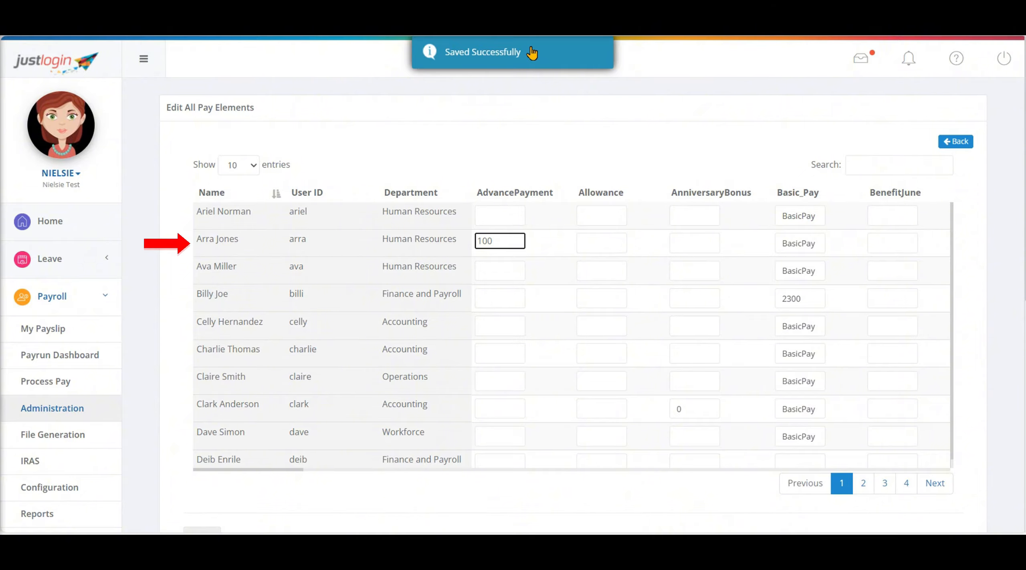
Step: Set the second listed employee's Allowance and AnniversaryBonus to 100 each
{"action": "left_click", "coordinate": [609, 243]}
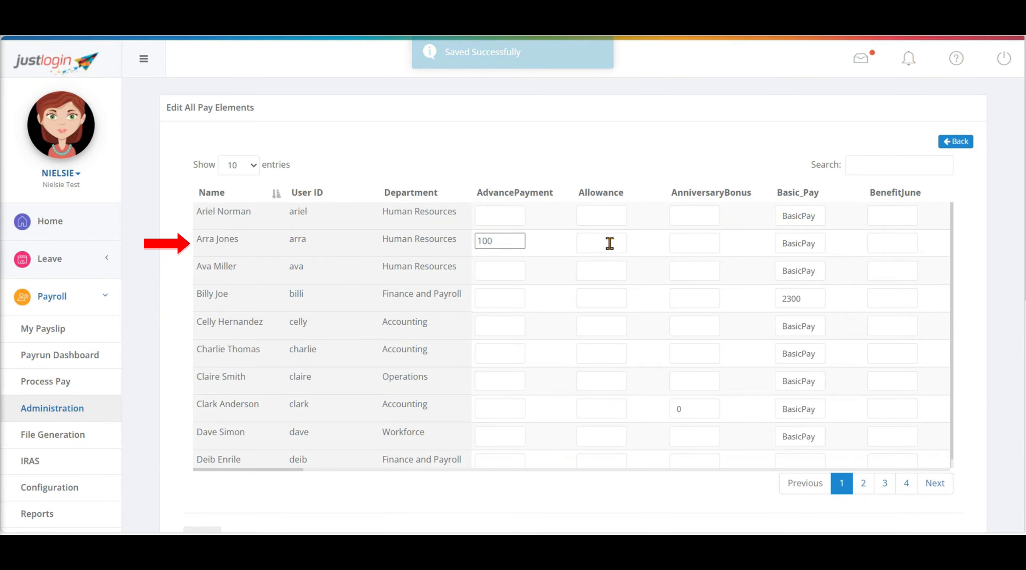
{"action": "type", "text": "100"}
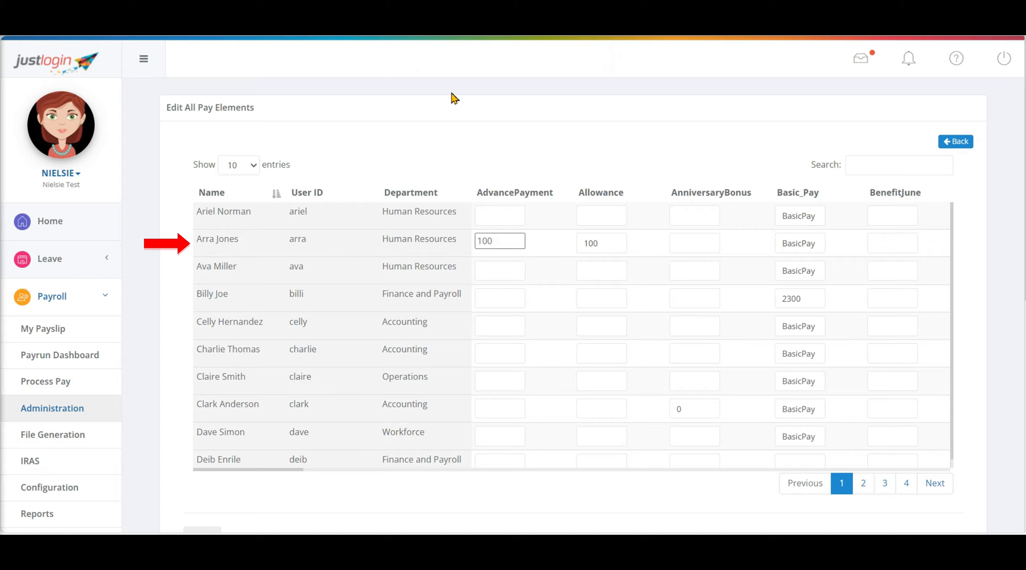
{"action": "key", "text": "Return"}
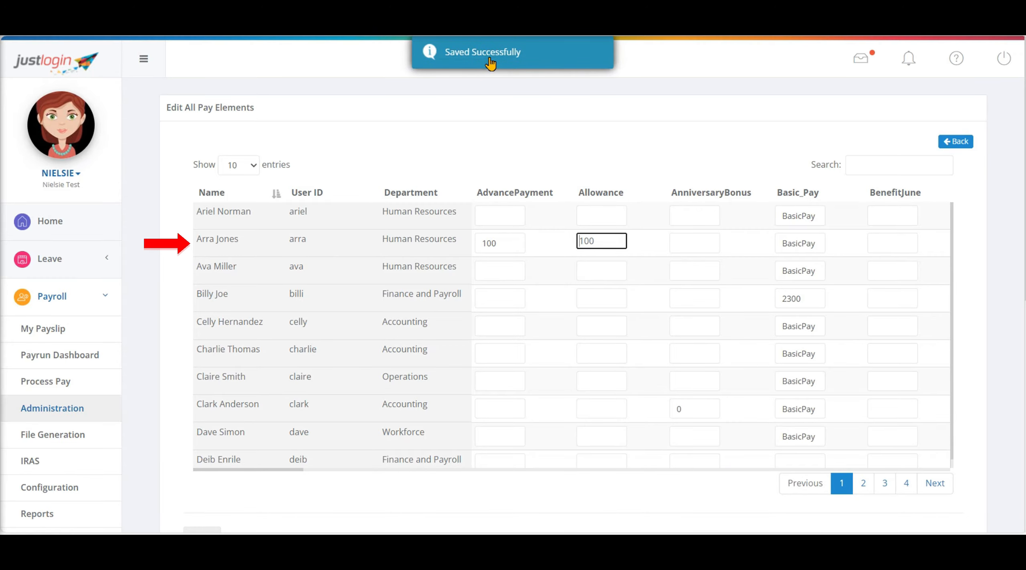
{"action": "left_click", "coordinate": [688, 239]}
{"action": "type", "text": "1"}
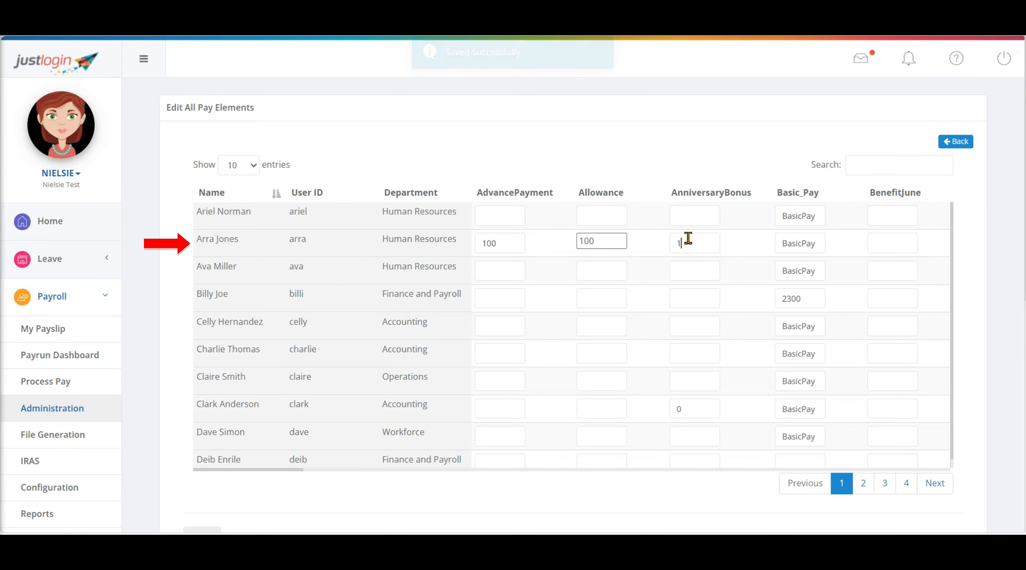
{"action": "type", "text": "00"}
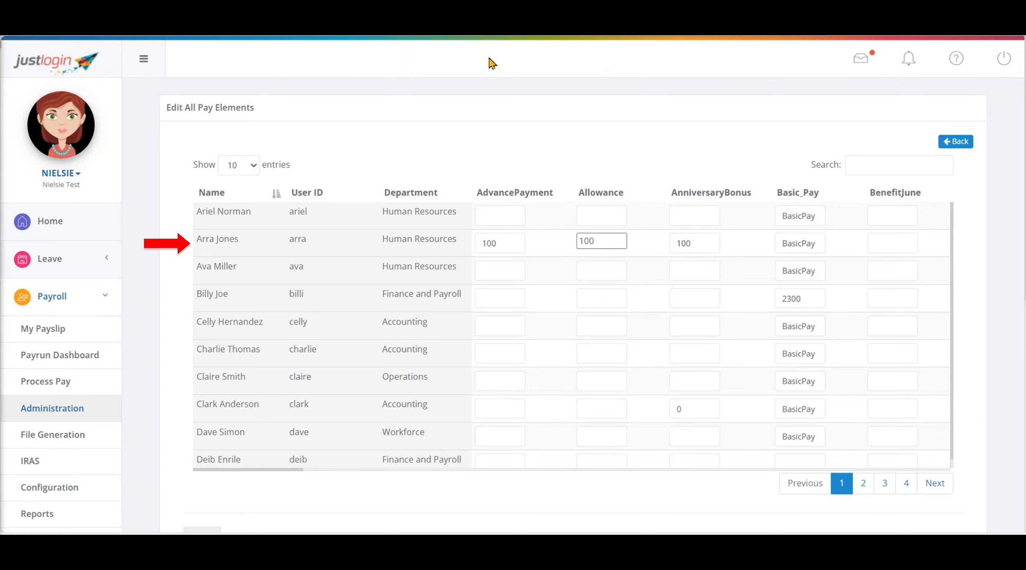
{"action": "key", "text": "Return"}
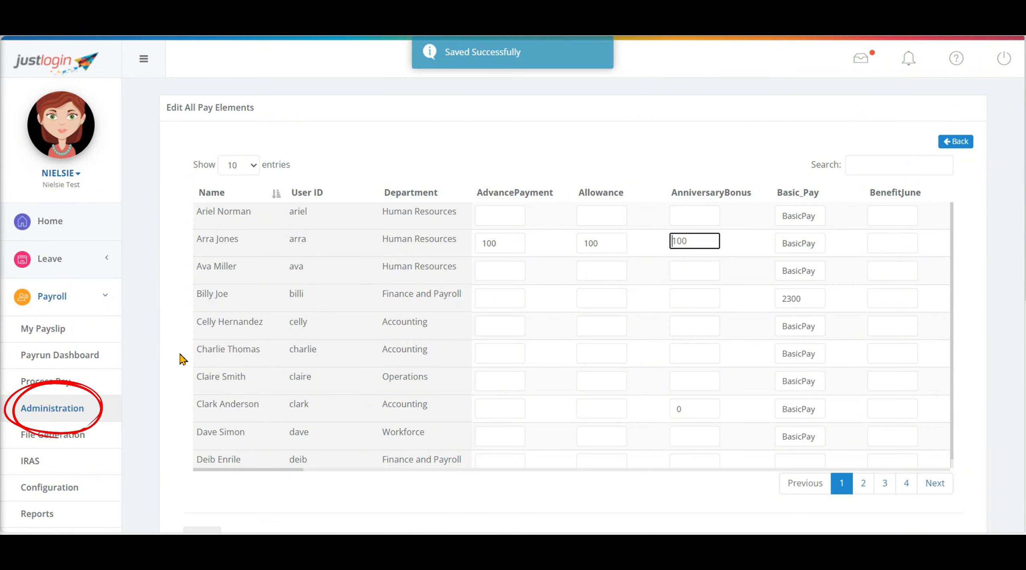
Step: Return to Employee Pay Details in payroll Administration and open the second listed employee's pay information to check the new additions
{"action": "left_click", "coordinate": [55, 415]}
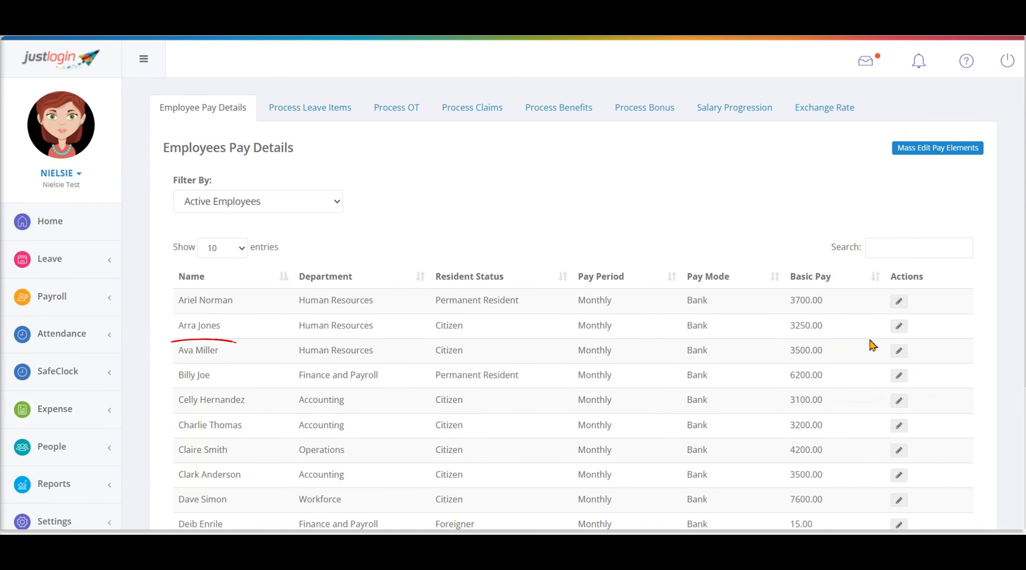
{"action": "left_click", "coordinate": [900, 332]}
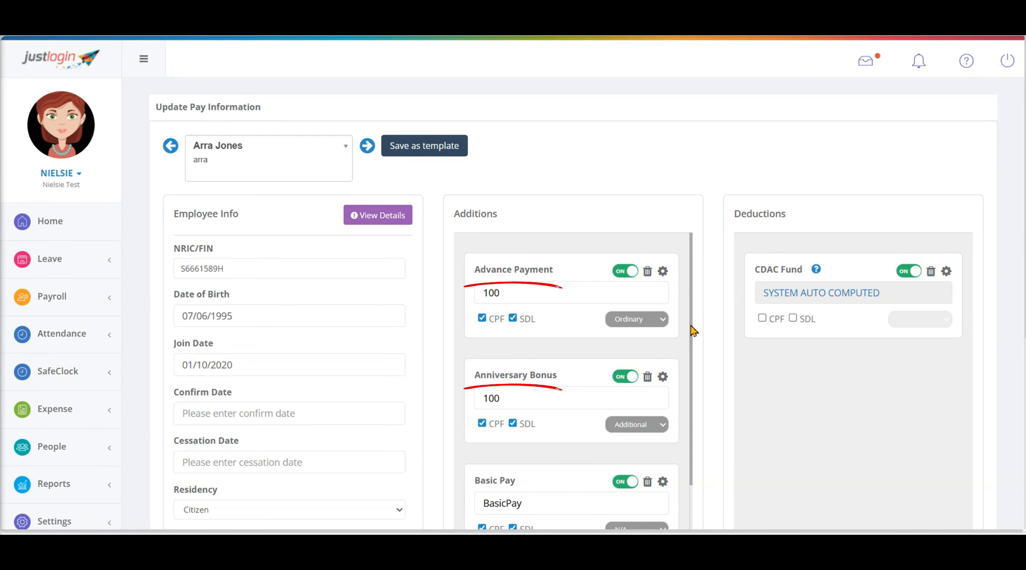
Step: Check the employee's remaining additions and open Import Pay Elements from Employee Pay Details in payroll Administration
{"action": "scroll", "coordinate": [692, 333], "scroll_direction": "down", "scroll_amount": 3}
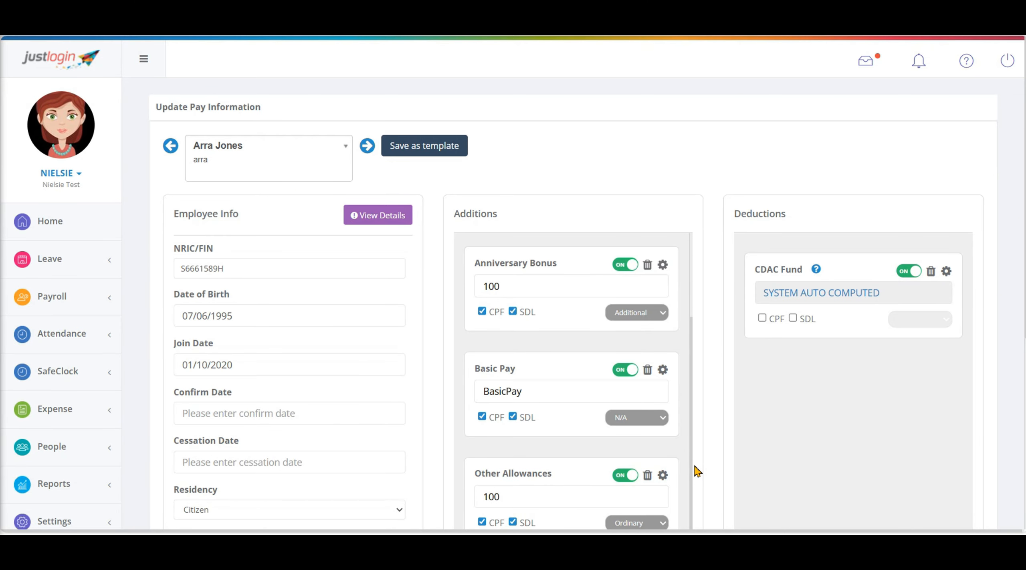
{"action": "left_click", "coordinate": [18, 304]}
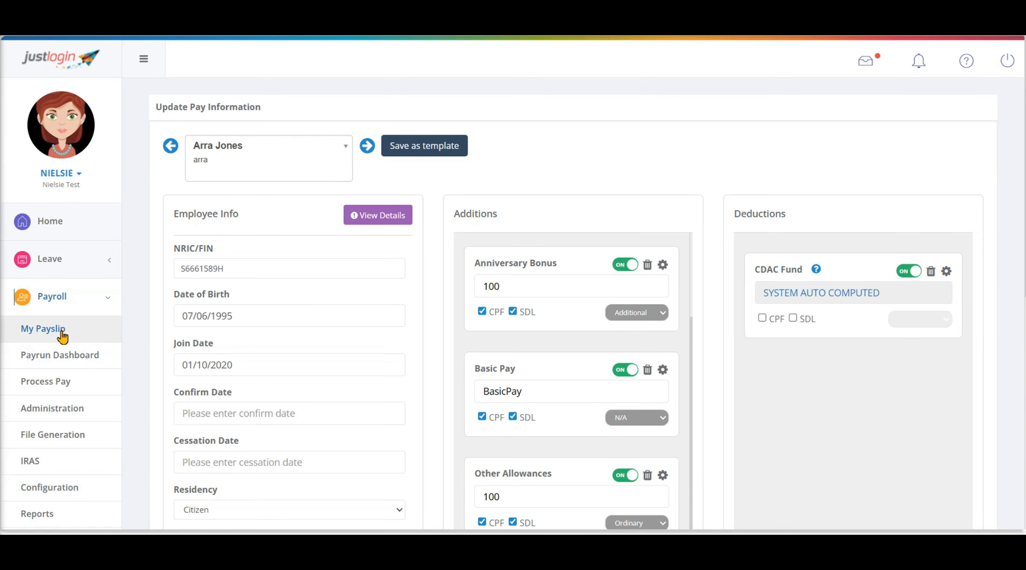
{"action": "left_click", "coordinate": [47, 413]}
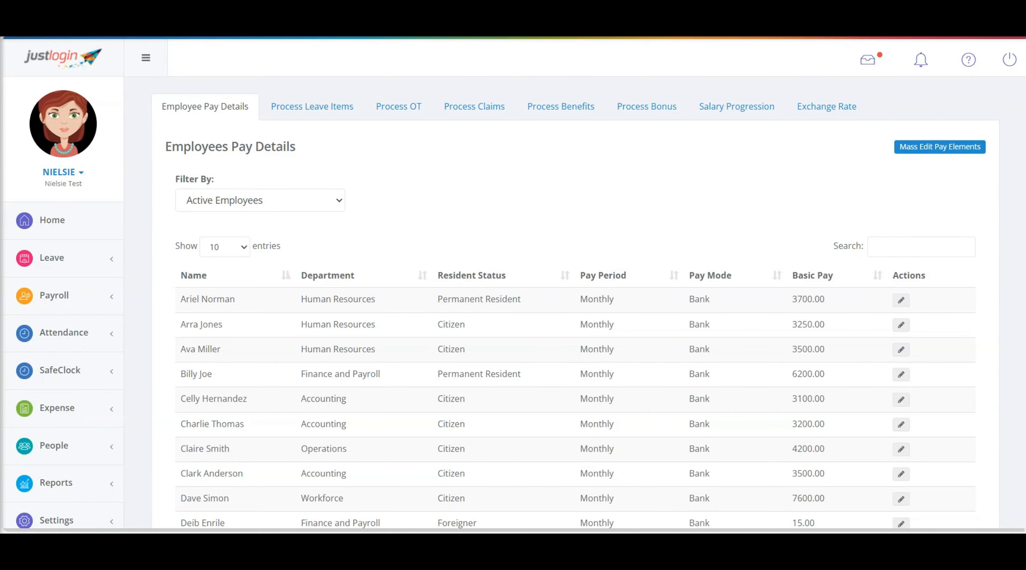
{"action": "scroll", "coordinate": [968, 297], "scroll_direction": "down", "scroll_amount": 3}
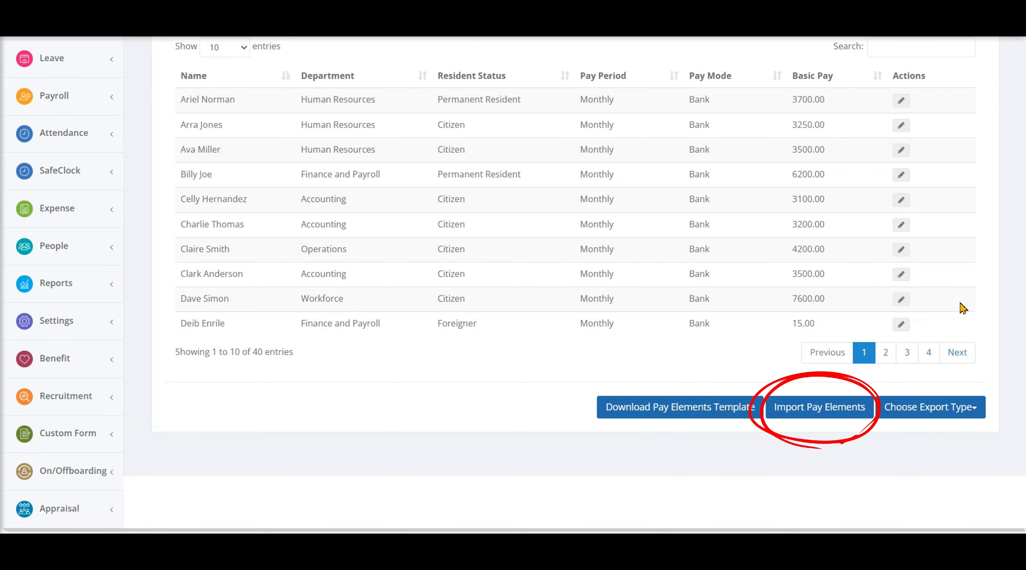
{"action": "left_click", "coordinate": [819, 415]}
Step: Review the import instructions and settings, then download the pay elements template and open ImportPayElementTemplate (9).csv
{"action": "scroll", "coordinate": [797, 401], "scroll_direction": "up", "scroll_amount": 5}
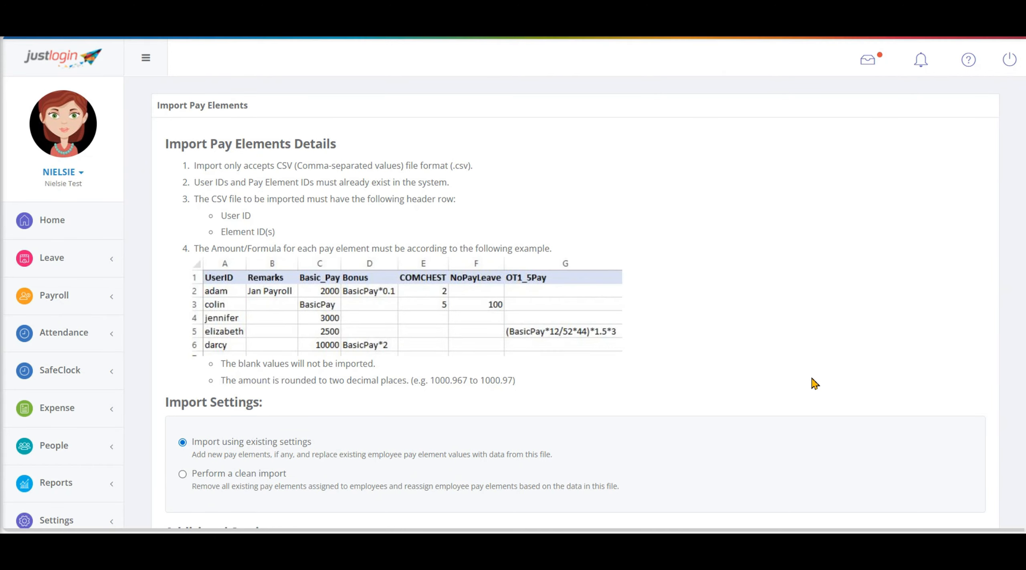
{"action": "scroll", "coordinate": [816, 383], "scroll_direction": "down", "scroll_amount": 5}
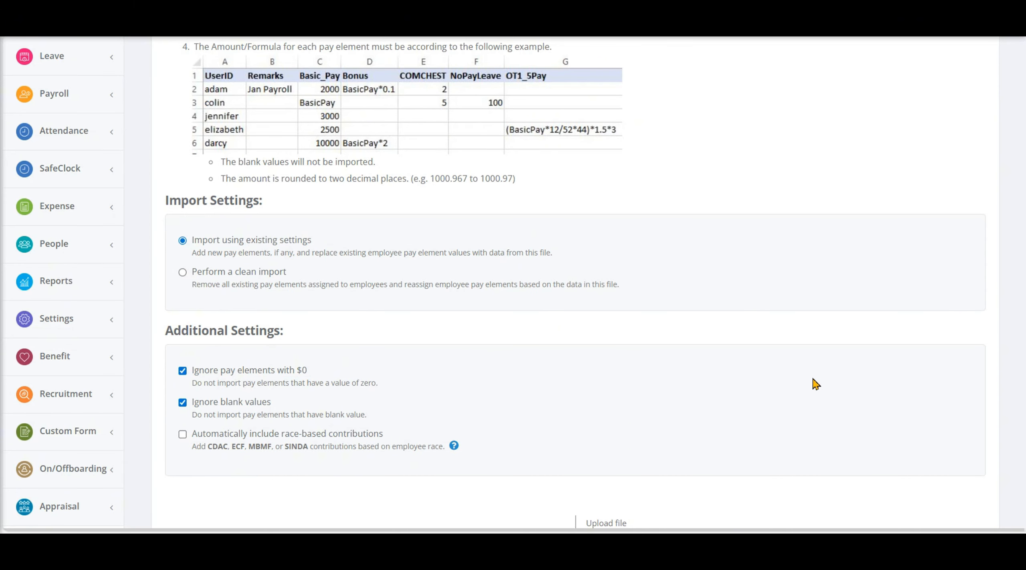
{"action": "scroll", "coordinate": [815, 384], "scroll_direction": "down", "scroll_amount": 3}
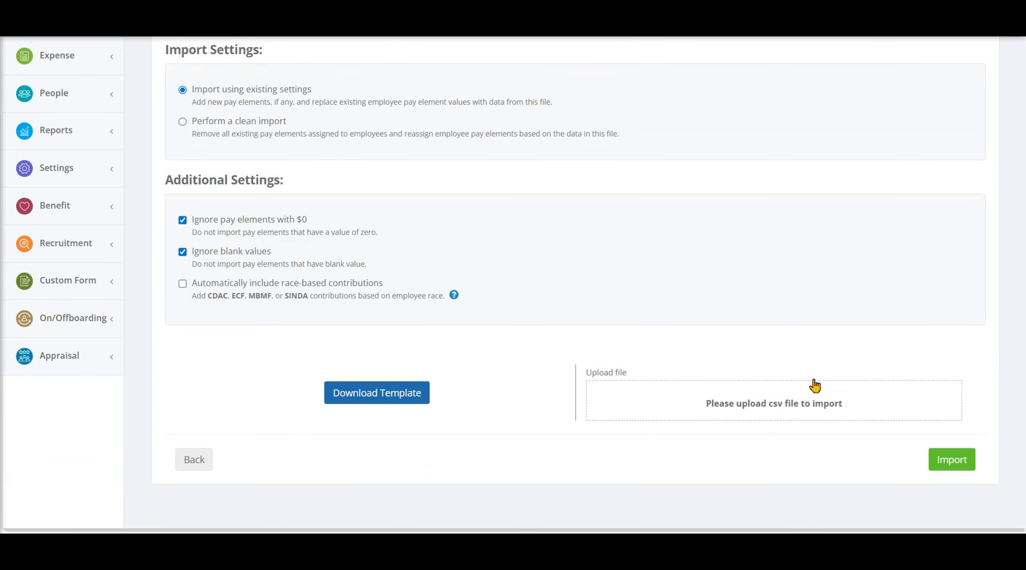
{"action": "left_click", "coordinate": [374, 399]}
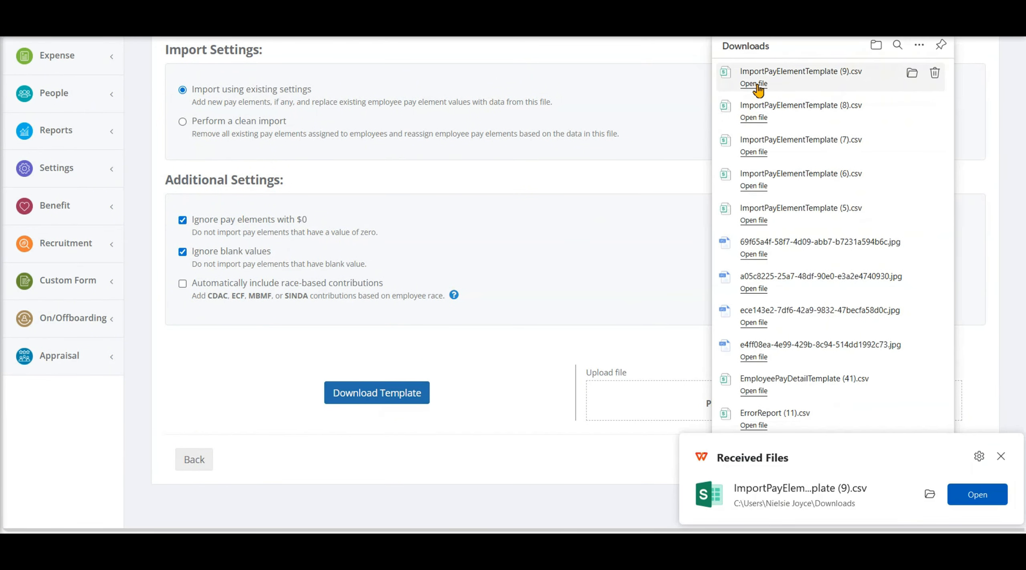
{"action": "left_click", "coordinate": [756, 84]}
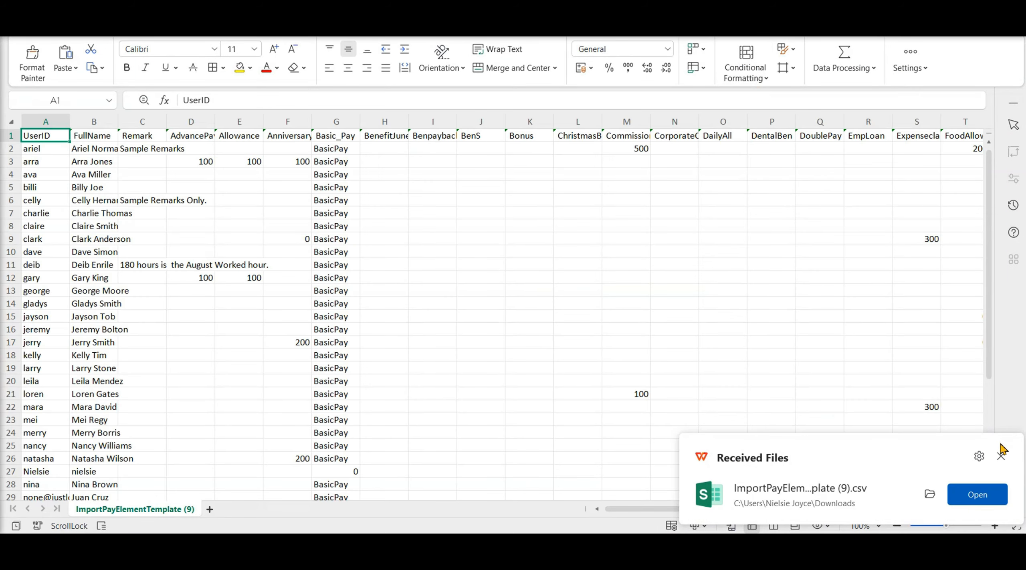
{"action": "left_click", "coordinate": [1001, 458]}
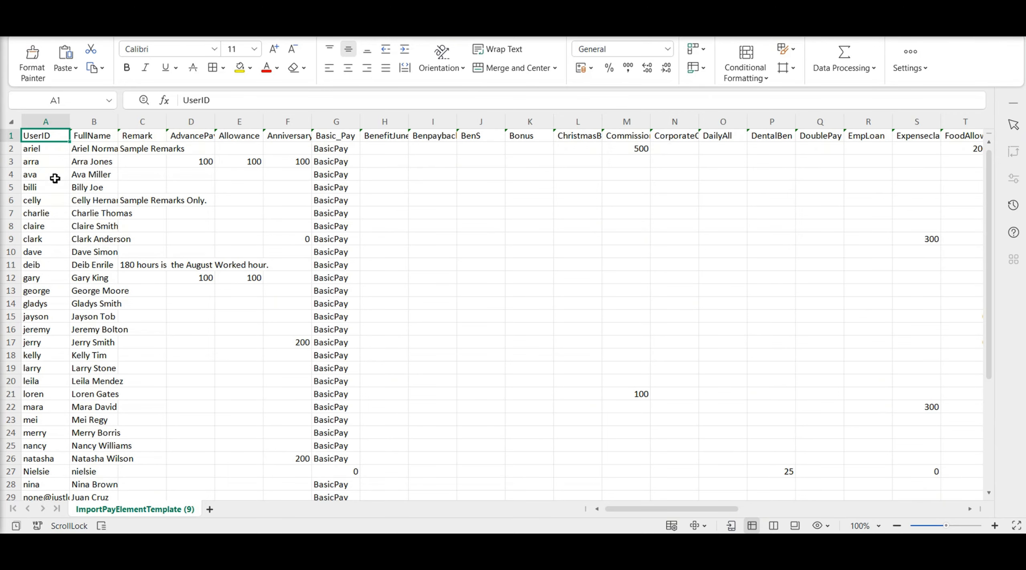
Step: Highlight the whole of row 4 in the import template with a yellow fill
{"action": "left_click", "coordinate": [11, 176]}
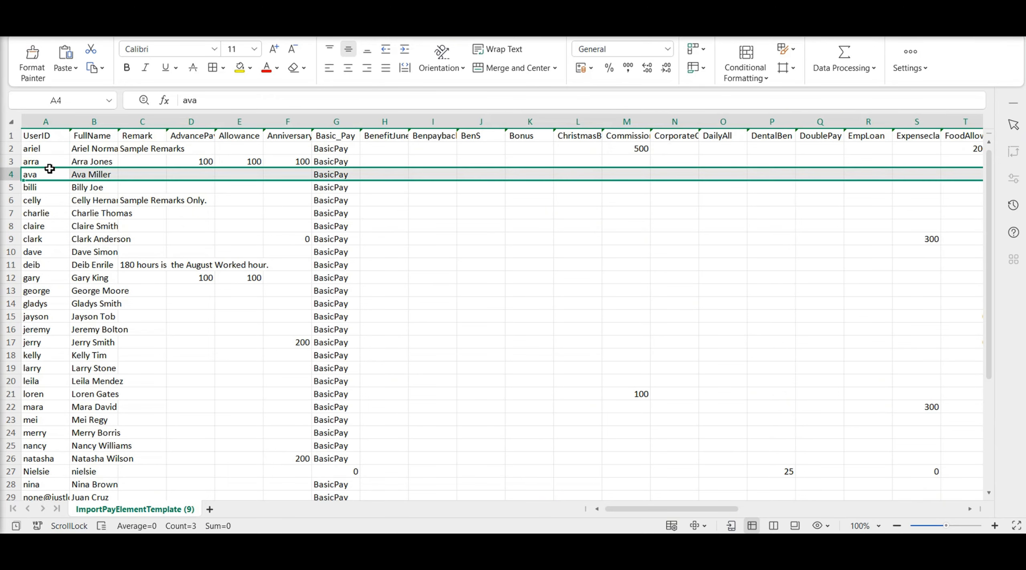
{"action": "left_click", "coordinate": [240, 68]}
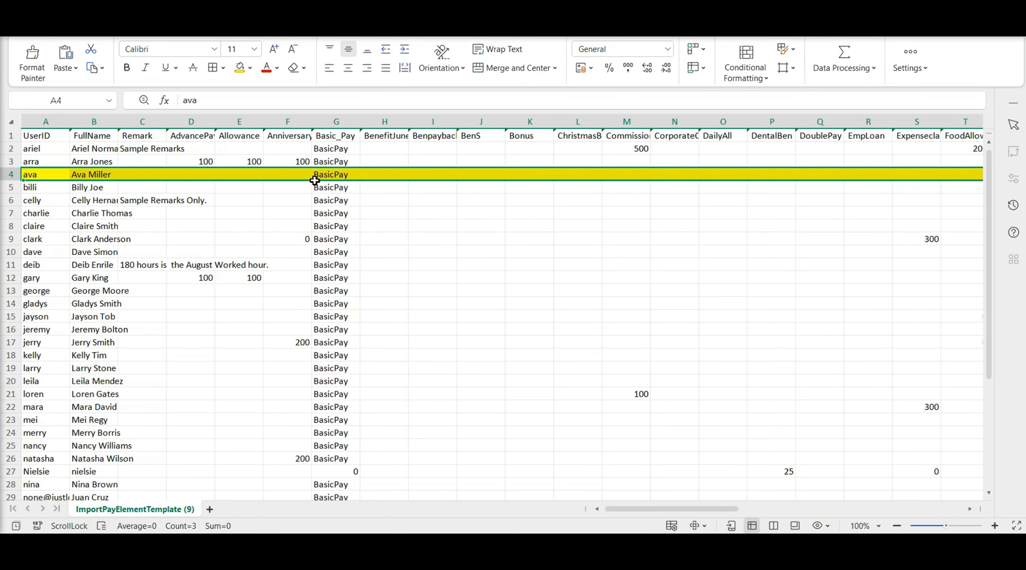
{"action": "left_click_drag", "start_coordinate": [12, 151], "coordinate": [11, 164]}
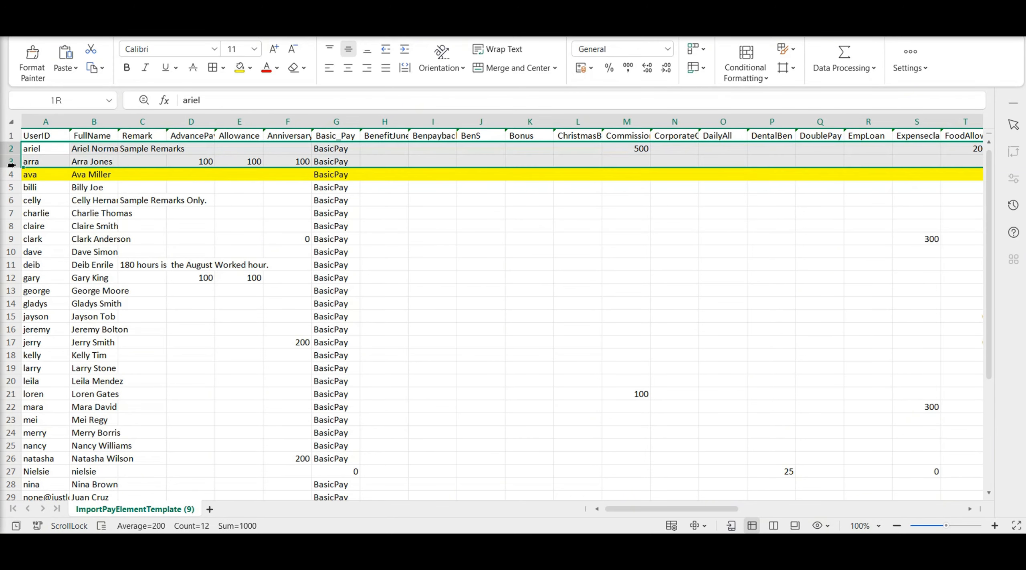
{"action": "left_click", "coordinate": [220, 225]}
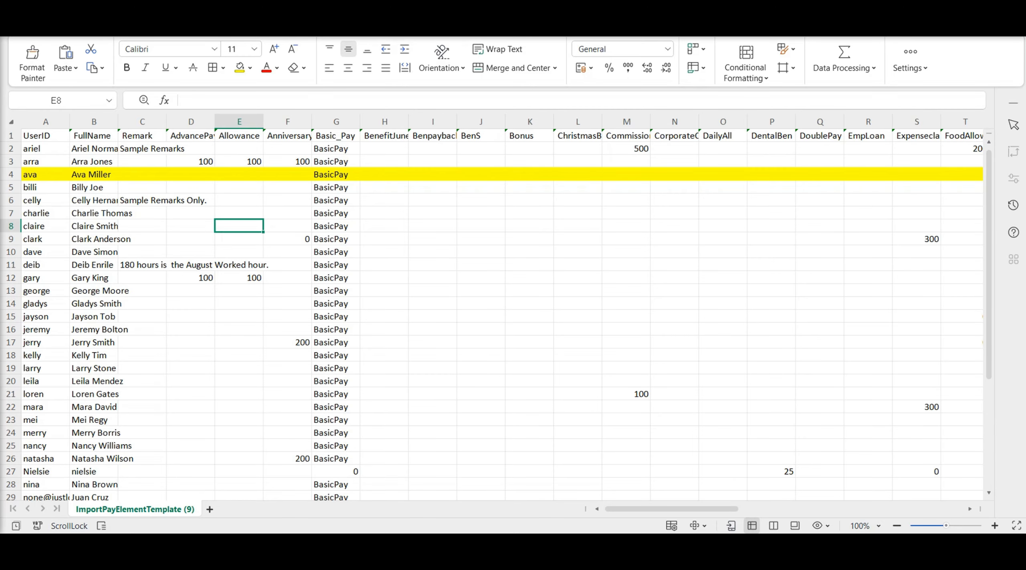
Step: Switch back to the JustLogin import page, upload ImportPayElementTemplate (7) as the CSV file and start the import
{"action": "left_click", "coordinate": [517, 551]}
{"action": "left_click", "coordinate": [539, 369]}
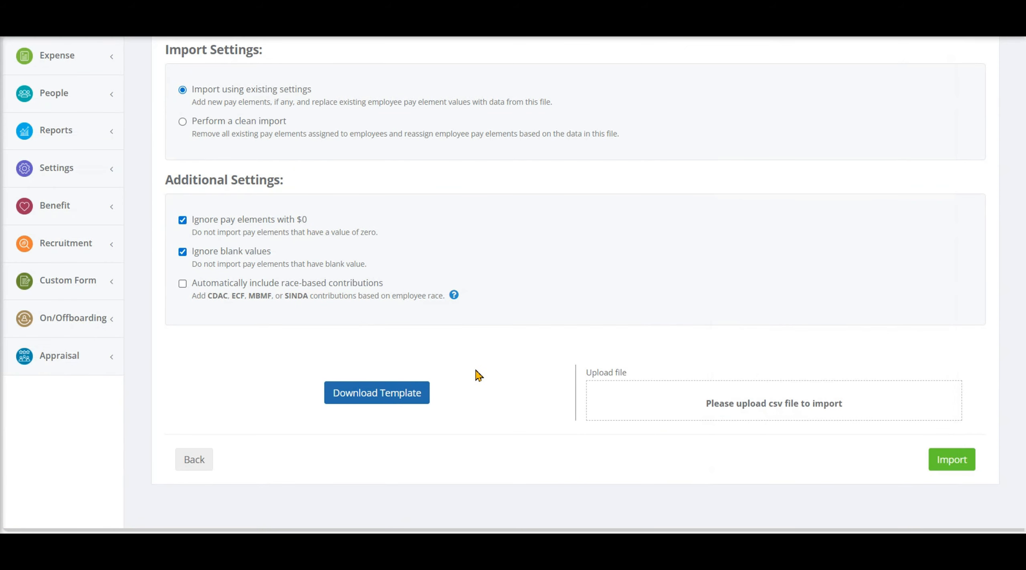
{"action": "left_click", "coordinate": [747, 404]}
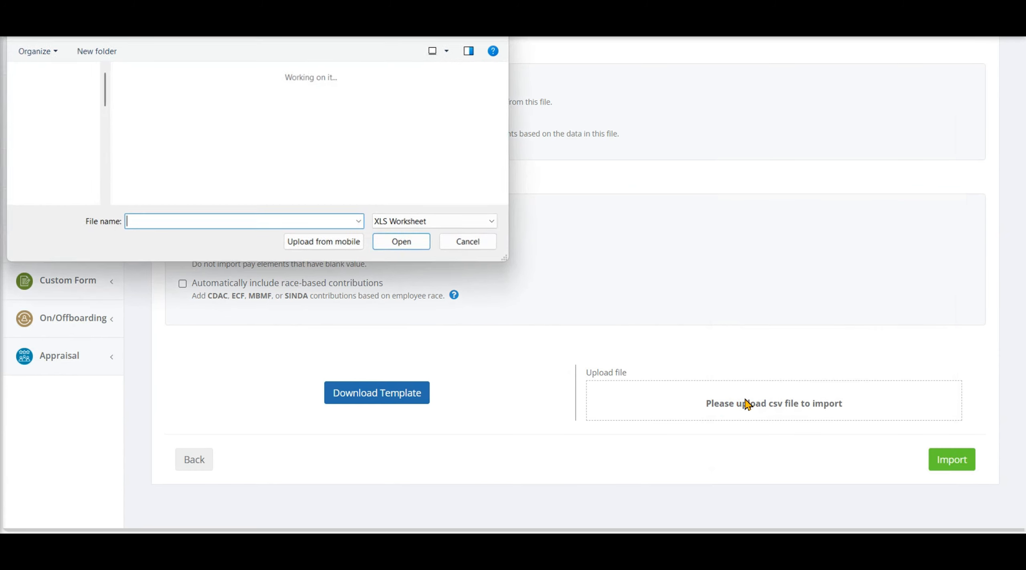
{"action": "left_click", "coordinate": [352, 156]}
{"action": "left_click", "coordinate": [403, 242]}
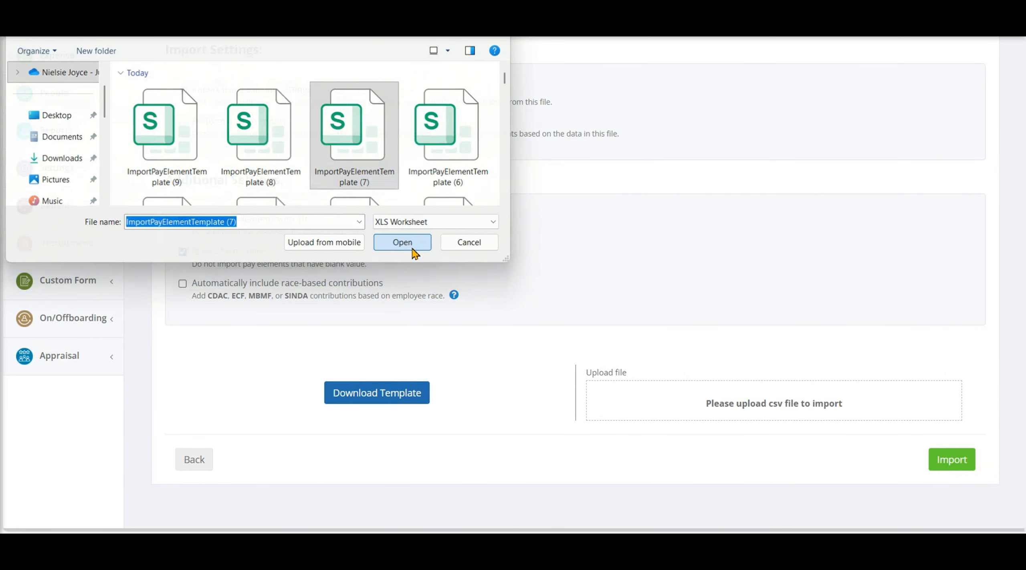
{"action": "left_click", "coordinate": [943, 521]}
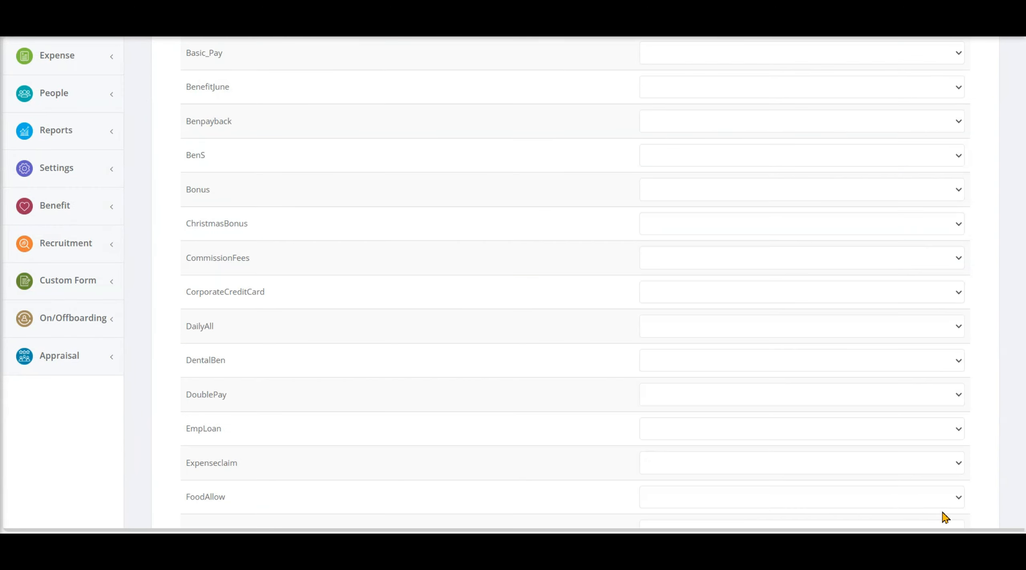
Step: Review the matched pay element columns down to Wellness and proceed with the import using this mapping
{"action": "scroll", "coordinate": [881, 497], "scroll_direction": "down", "scroll_amount": 7}
{"action": "scroll", "coordinate": [894, 503], "scroll_direction": "down", "scroll_amount": 15}
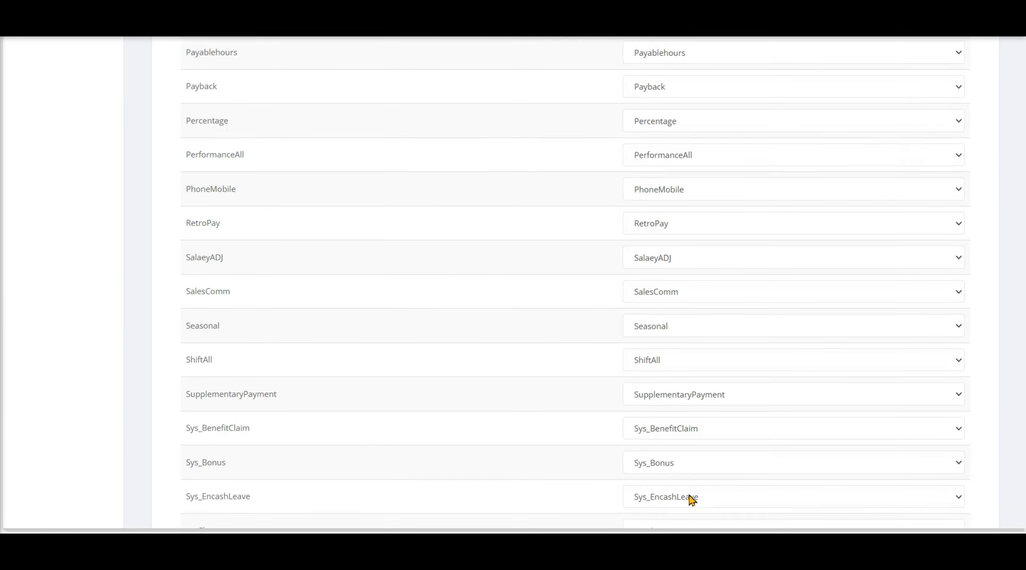
{"action": "left_click", "coordinate": [816, 460]}
{"action": "left_click", "coordinate": [546, 259]}
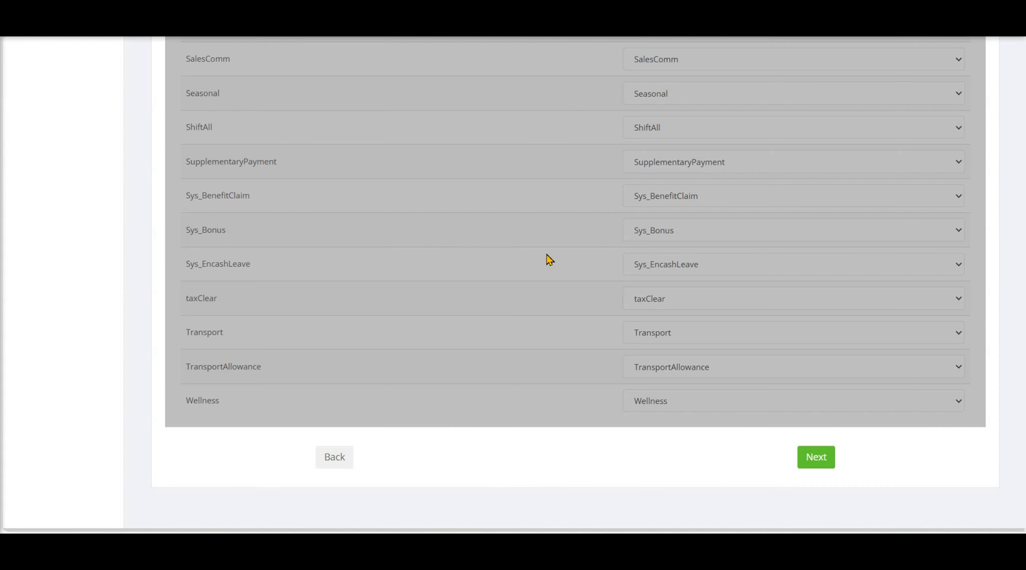